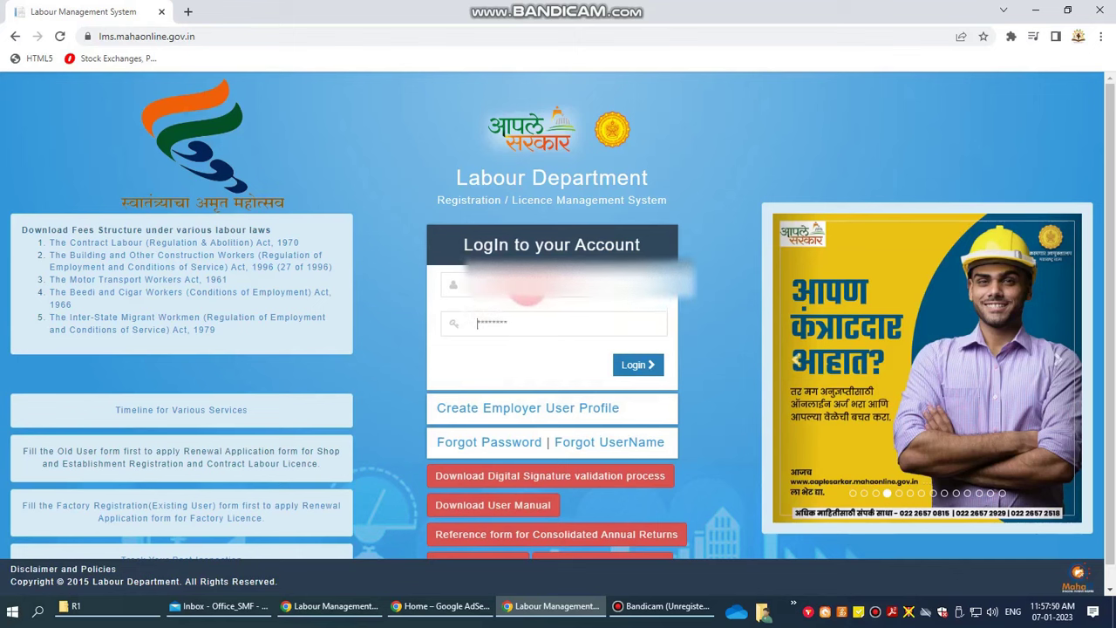
# Replace the account password in the login form, try to log in, and dismiss the information message.
pyautogui.press('BackSpace')
pyautogui.press('BackSpace')
pyautogui.press('BackSpace')
pyautogui.press('BackSpace')
pyautogui.press('BackSpace')
pyautogui.press('BackSpace')
pyautogui.write('••••')
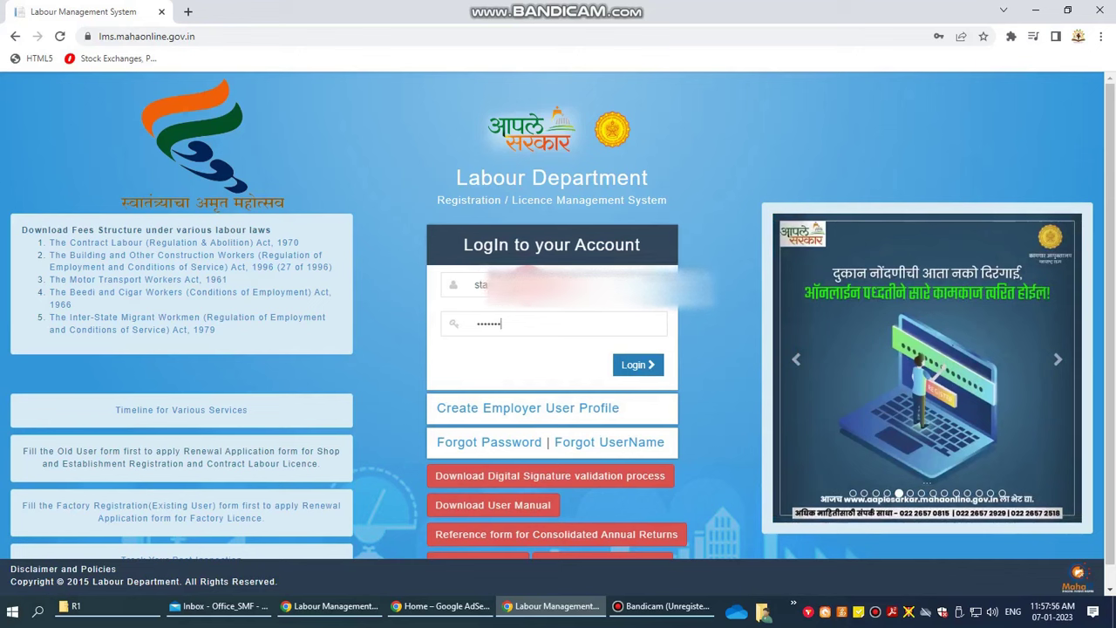
pyautogui.click(591, 357)
pyautogui.click(635, 365)
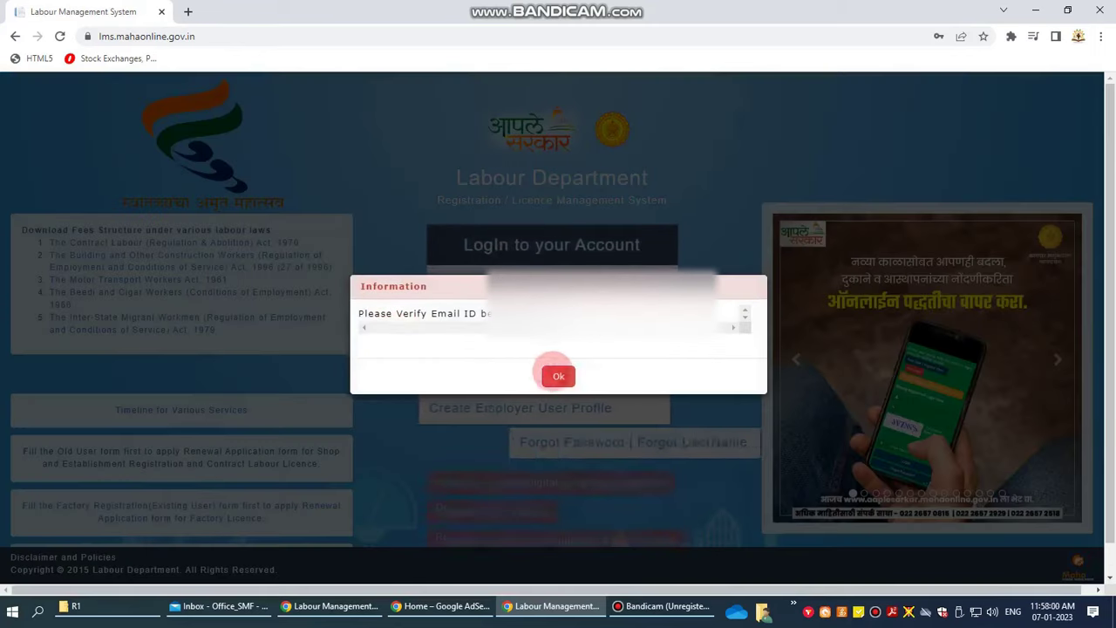
pyautogui.click(558, 376)
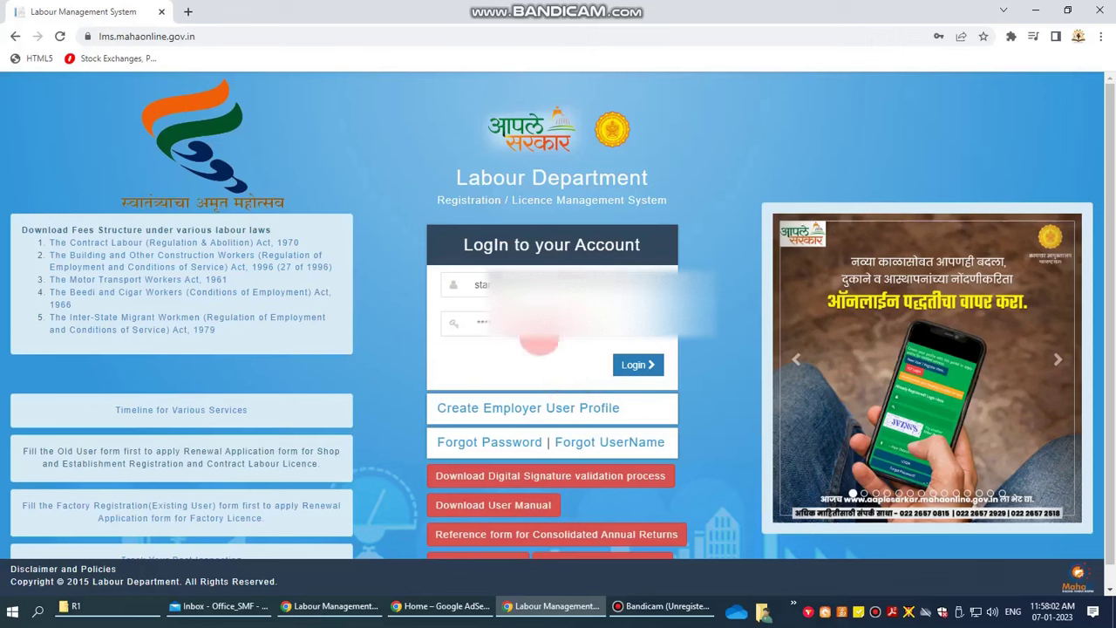
# Re-enter the account password in the login form and log in to the Labour Department account.
pyautogui.click(485, 287)
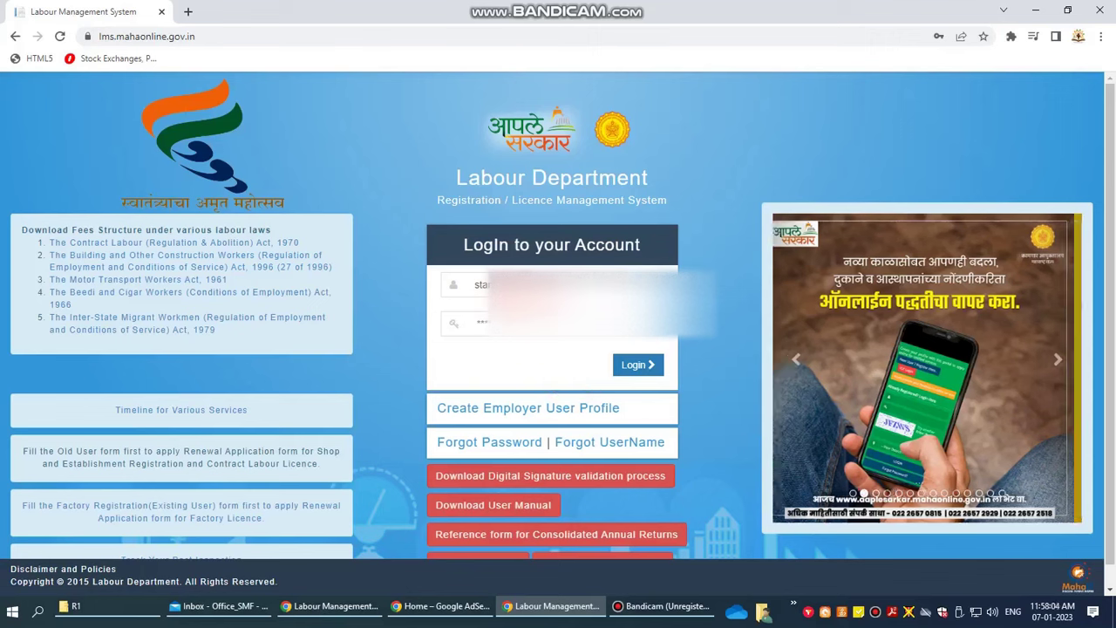
pyautogui.click(467, 320)
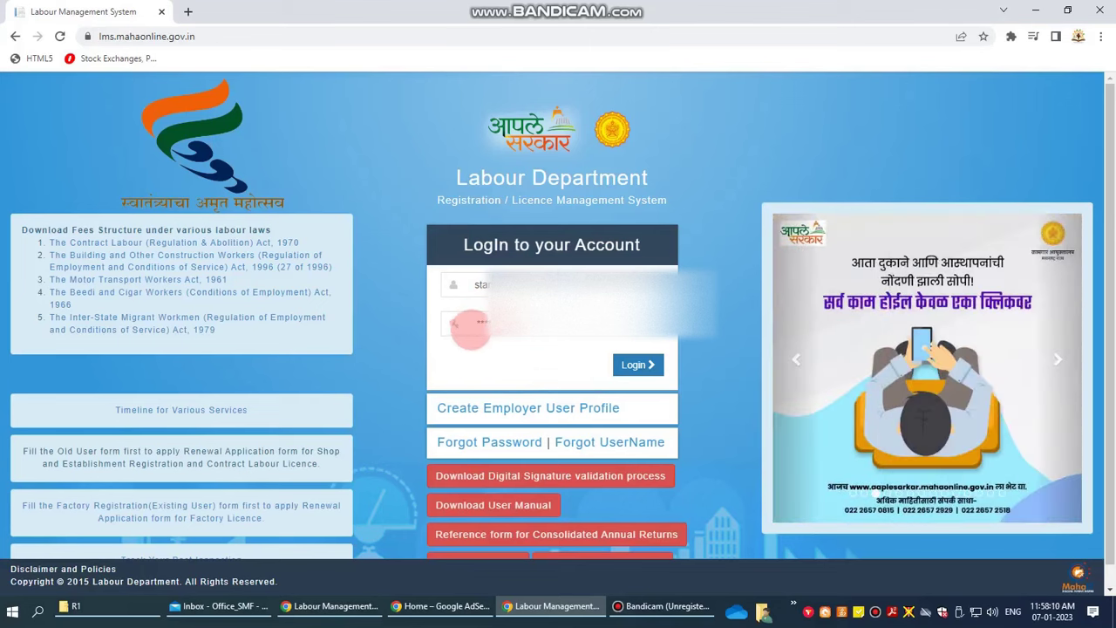
pyautogui.click(504, 328)
pyautogui.write('•••')
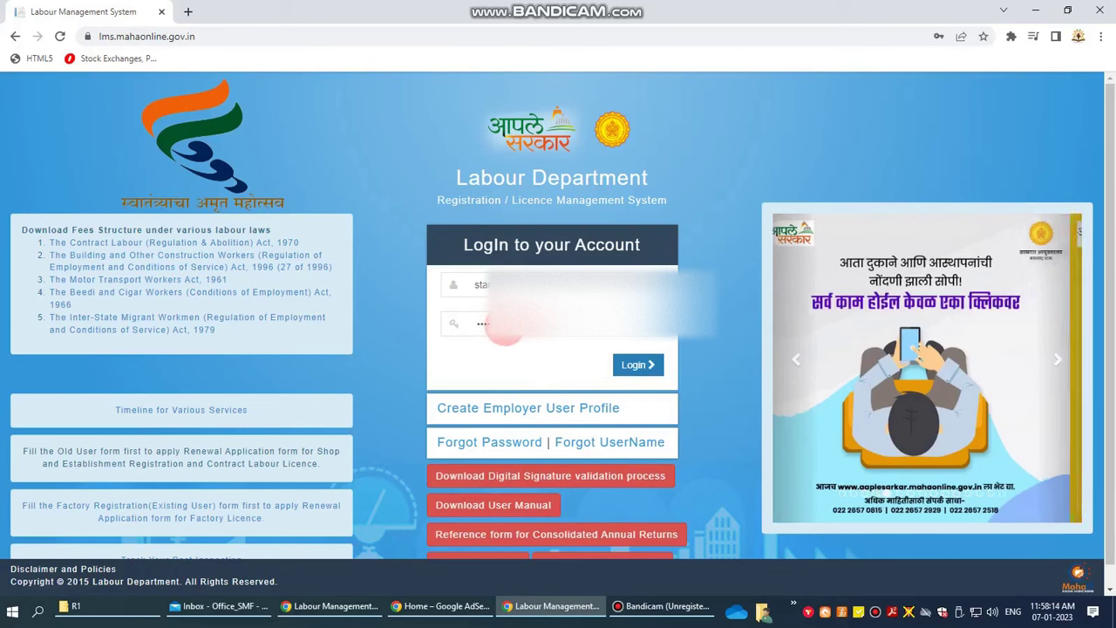
pyautogui.click(637, 364)
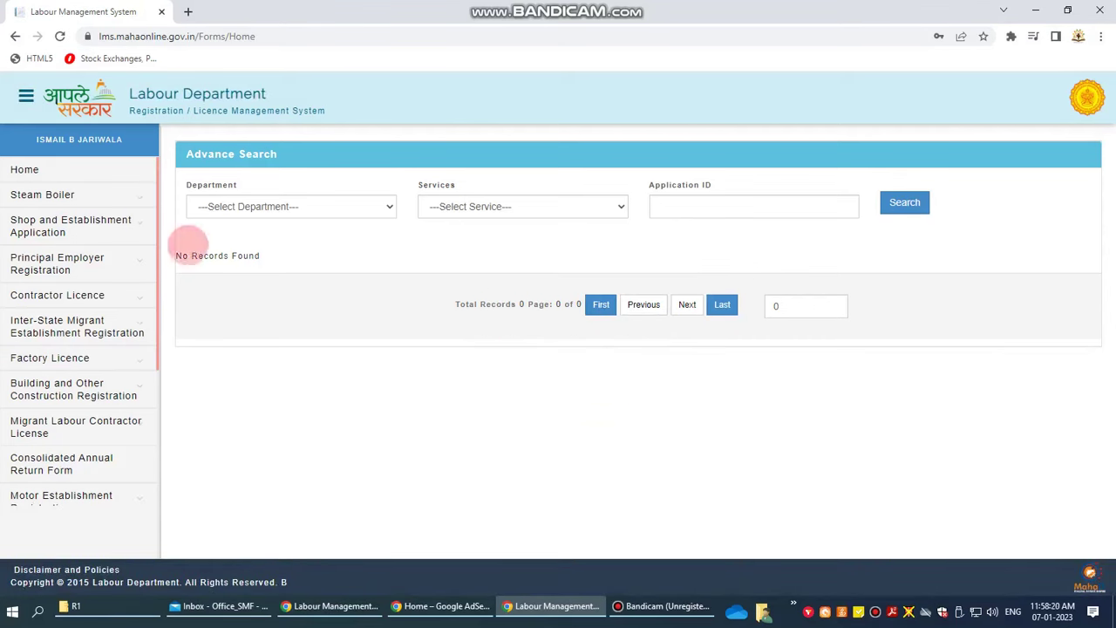
# Open the Consolidated Annual Return Form, choose the Factory option and proceed to the application form.
pyautogui.scroll(-2, 113, 340)
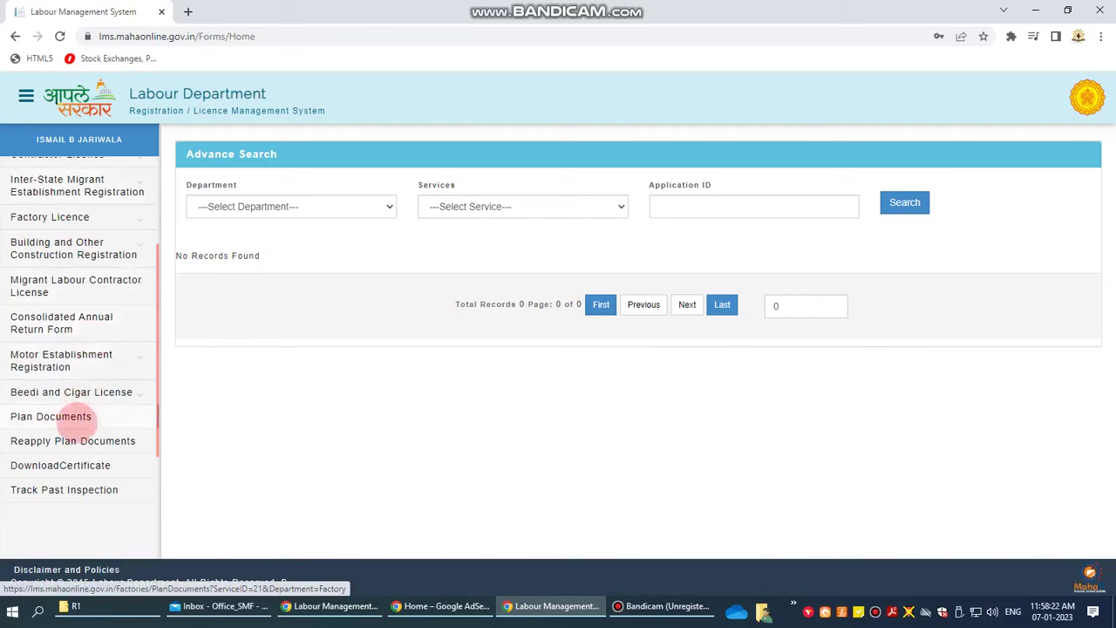
pyautogui.scroll(-1, 87, 421)
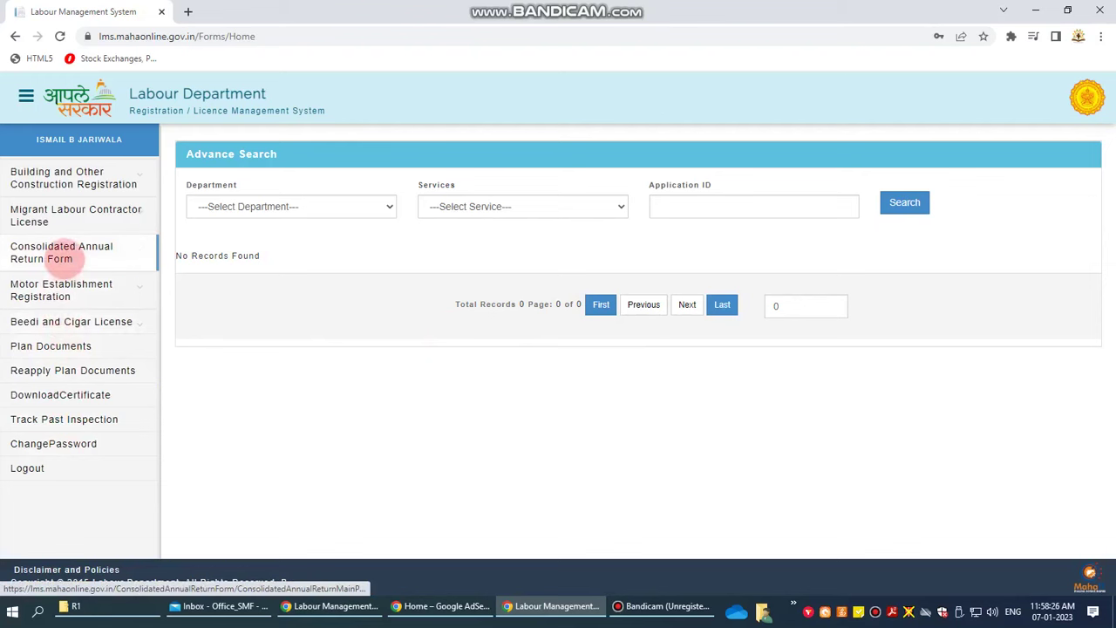
pyautogui.click(61, 252)
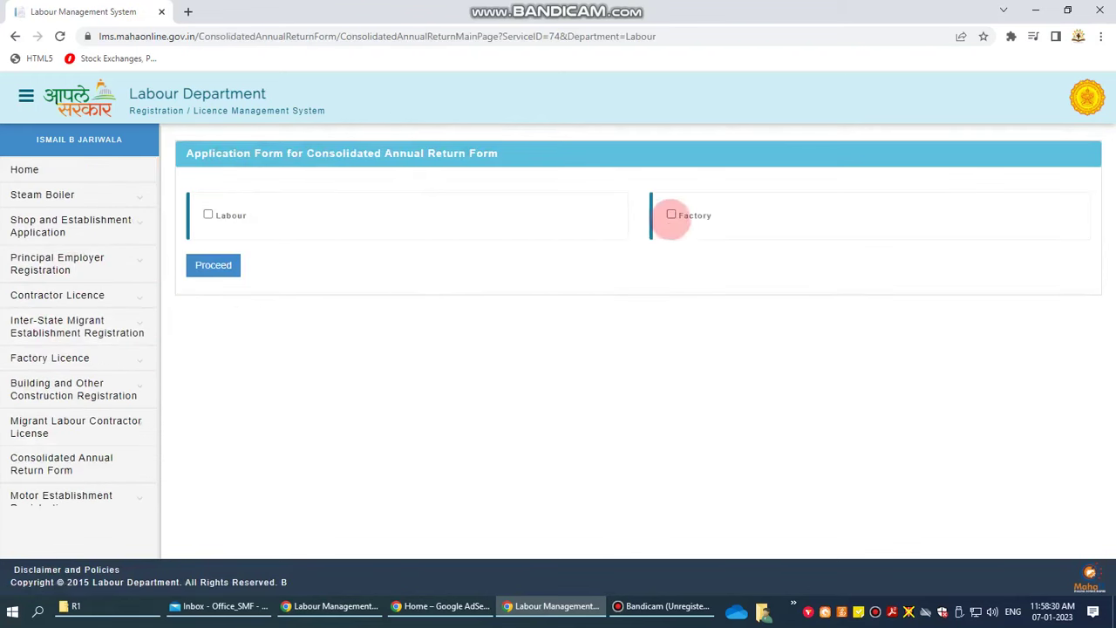
pyautogui.click(670, 214)
pyautogui.click(210, 265)
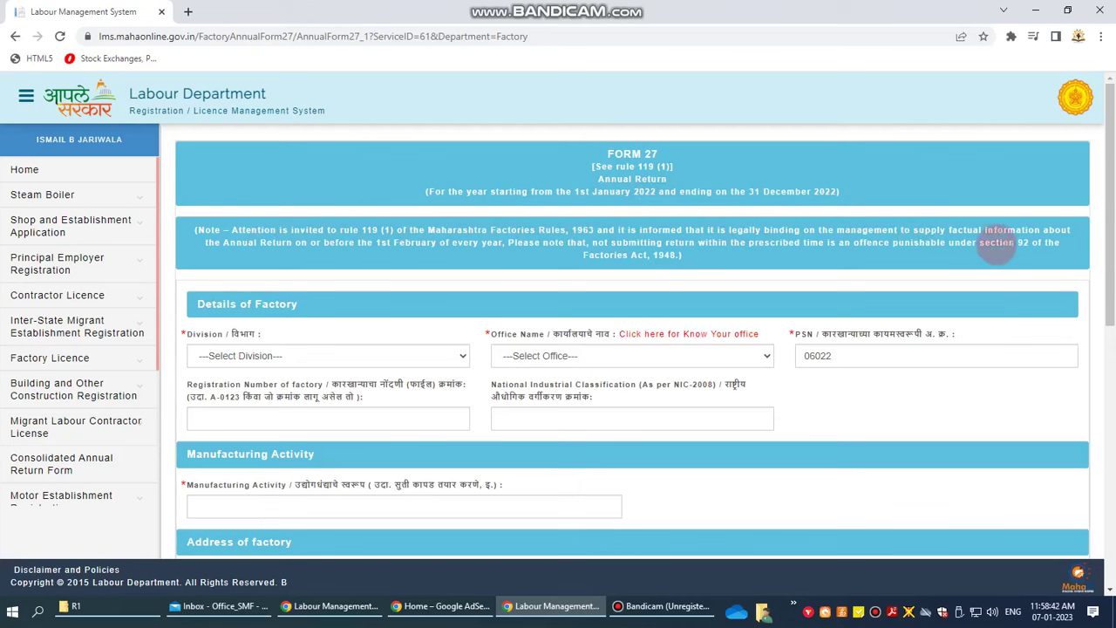
# In Details of Factory, set the division to MUMBAI JD-1 and the office to the Kamgar Bhavan office in Bandra-Kurla Complex.
pyautogui.scroll(-1, 593, 349)
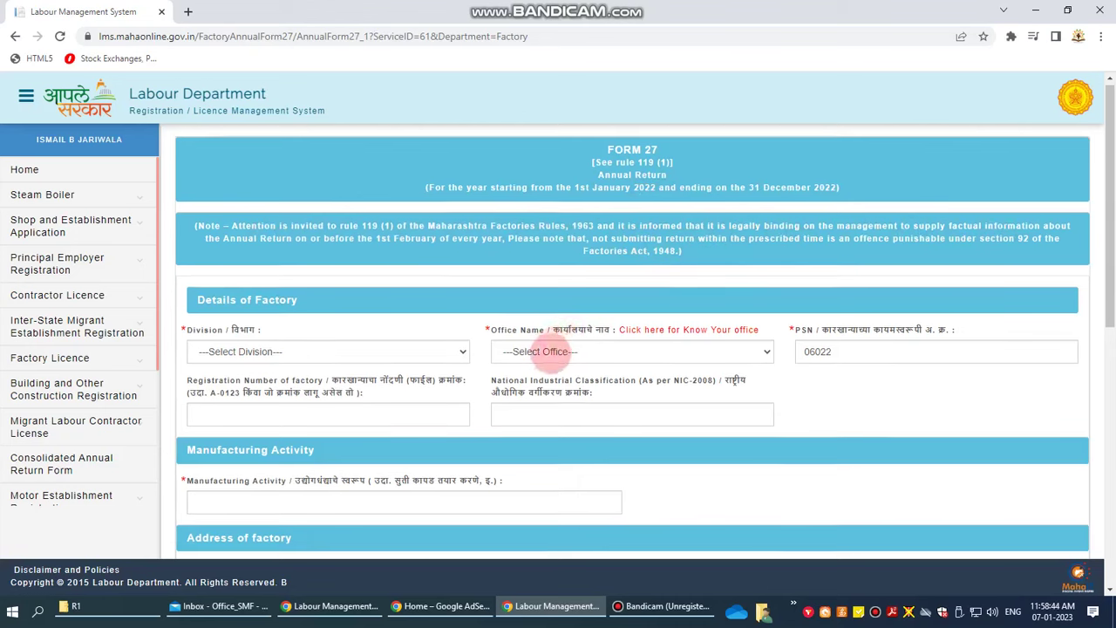
pyautogui.click(333, 286)
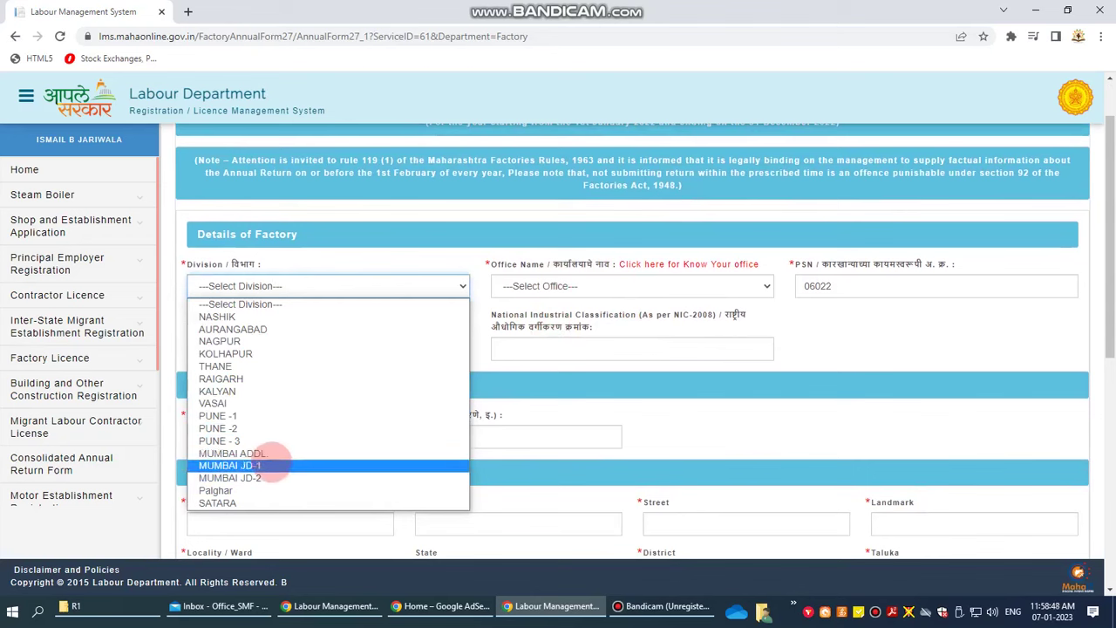
pyautogui.click(270, 464)
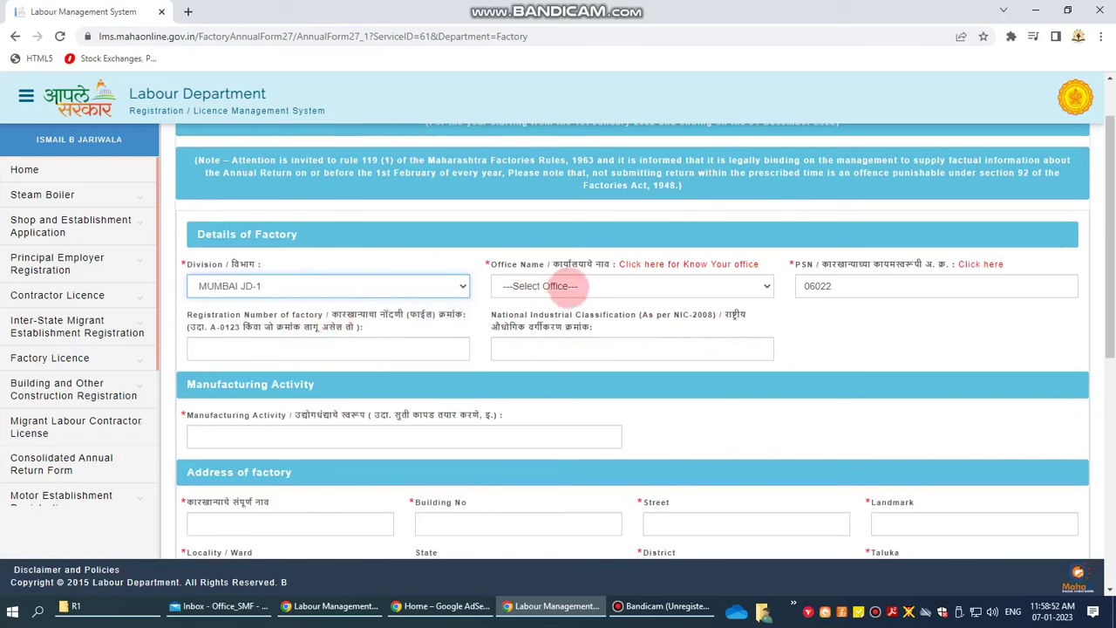
pyautogui.click(569, 286)
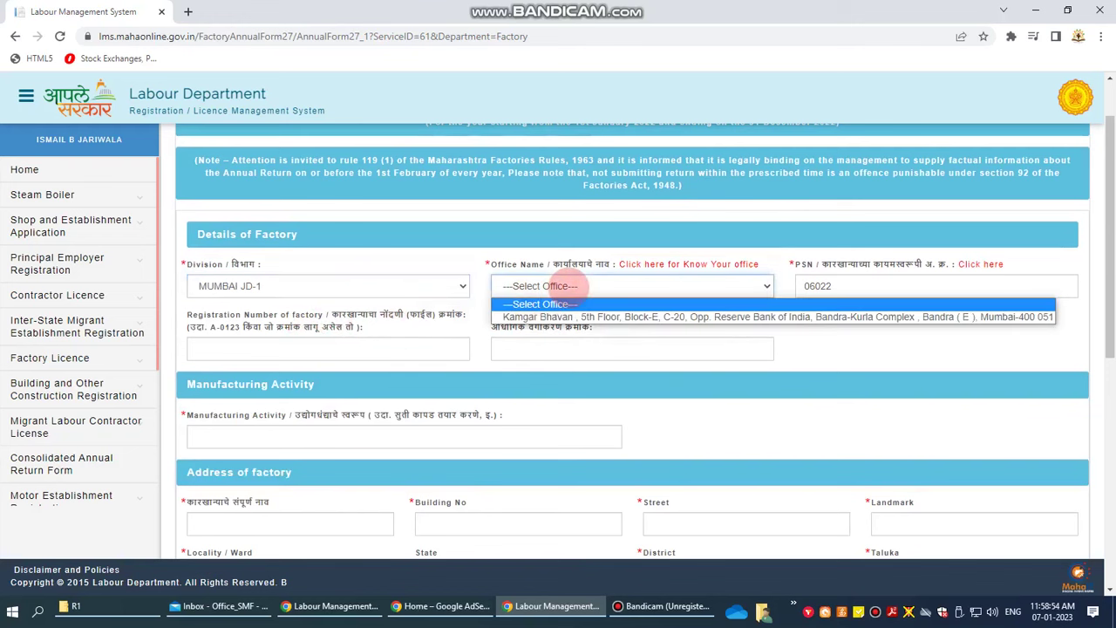
pyautogui.click(568, 312)
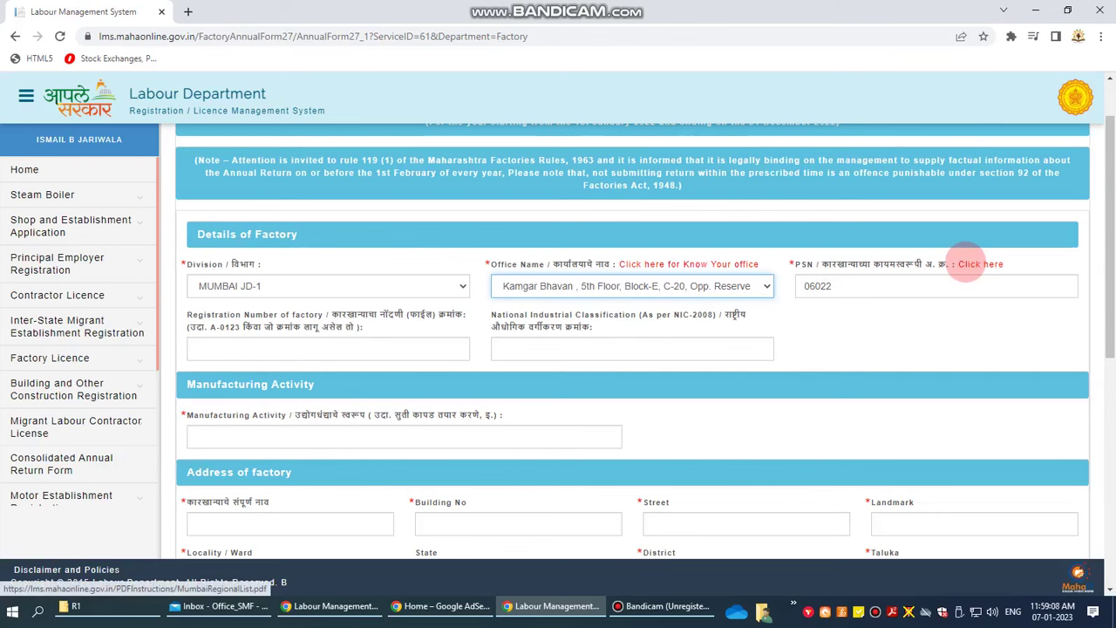
# Open the Mumbai regional list PDF from the PSN field and search it for the factory's PSN.
pyautogui.click(971, 263)
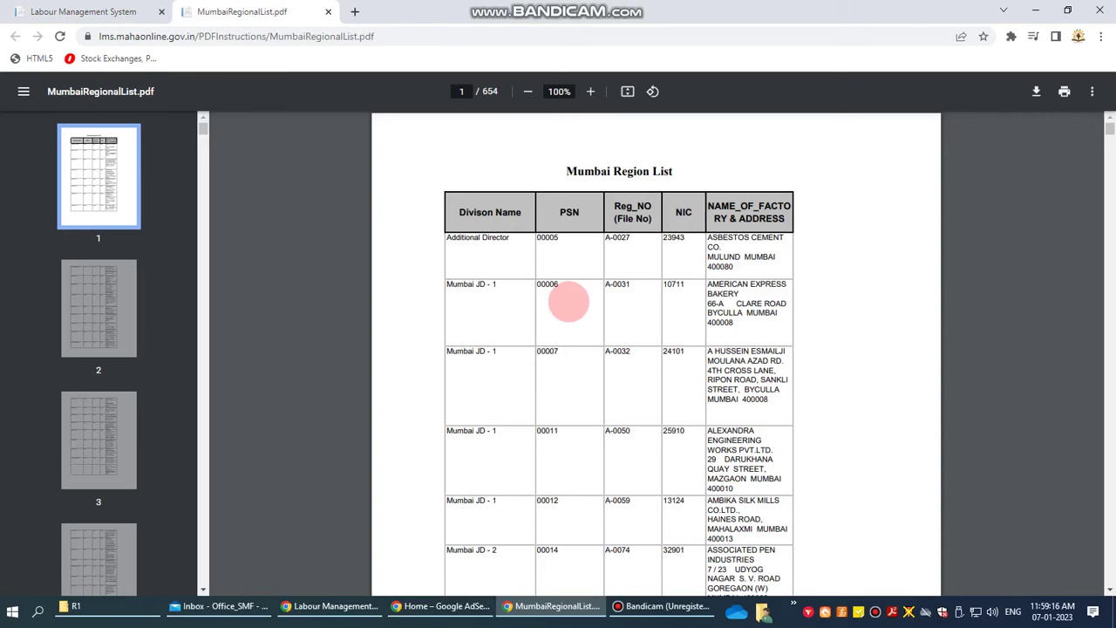
pyautogui.scroll(-10, 569, 301)
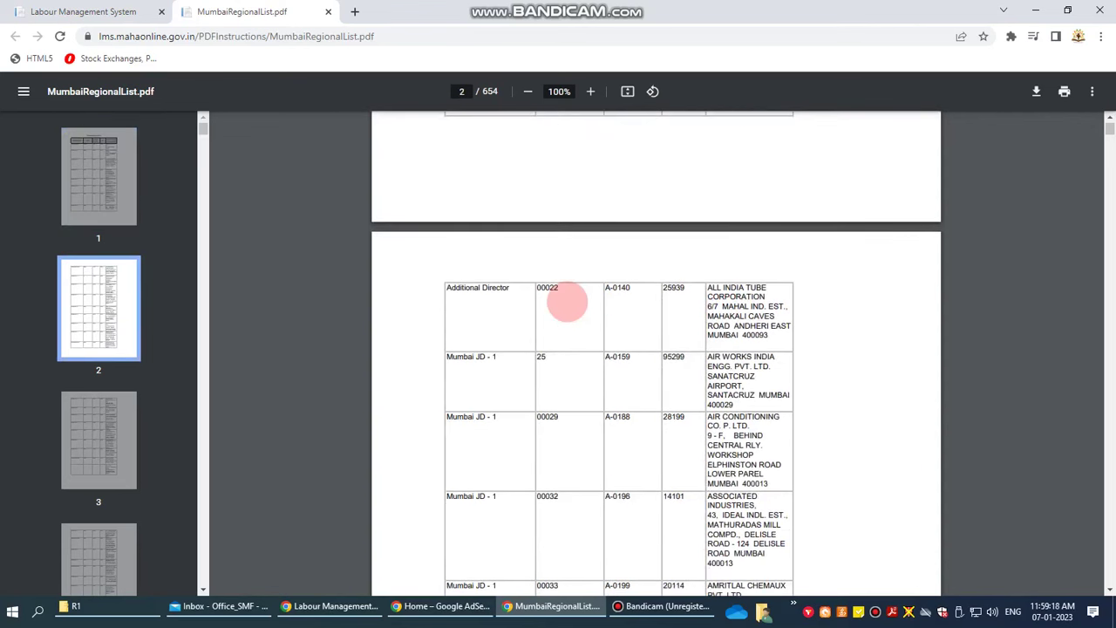
pyautogui.scroll(10, 567, 301)
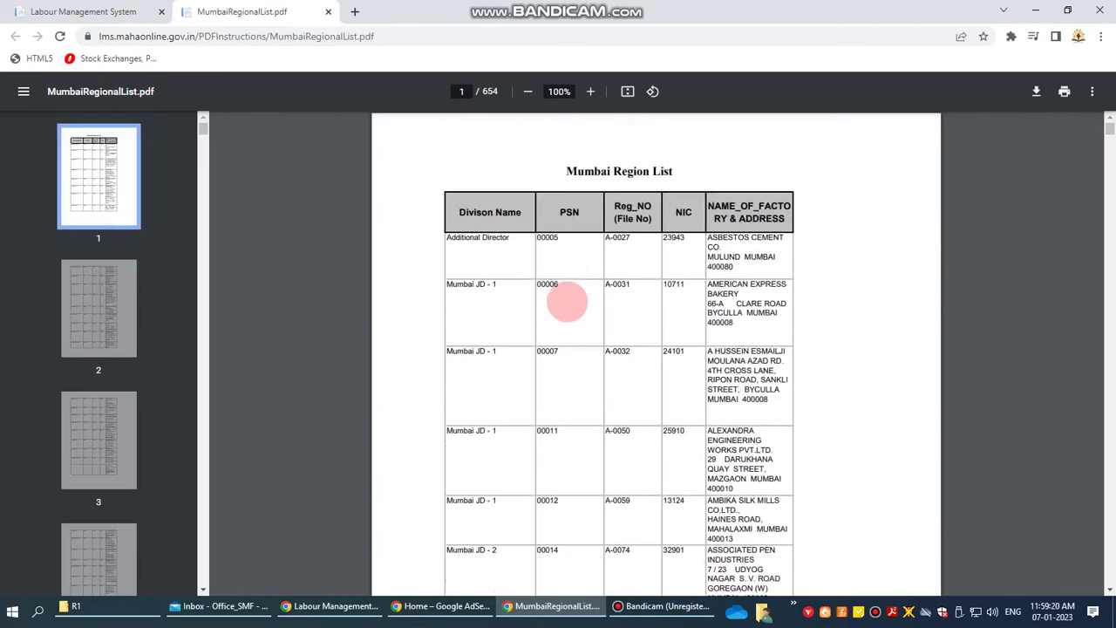
pyautogui.click(96, 10)
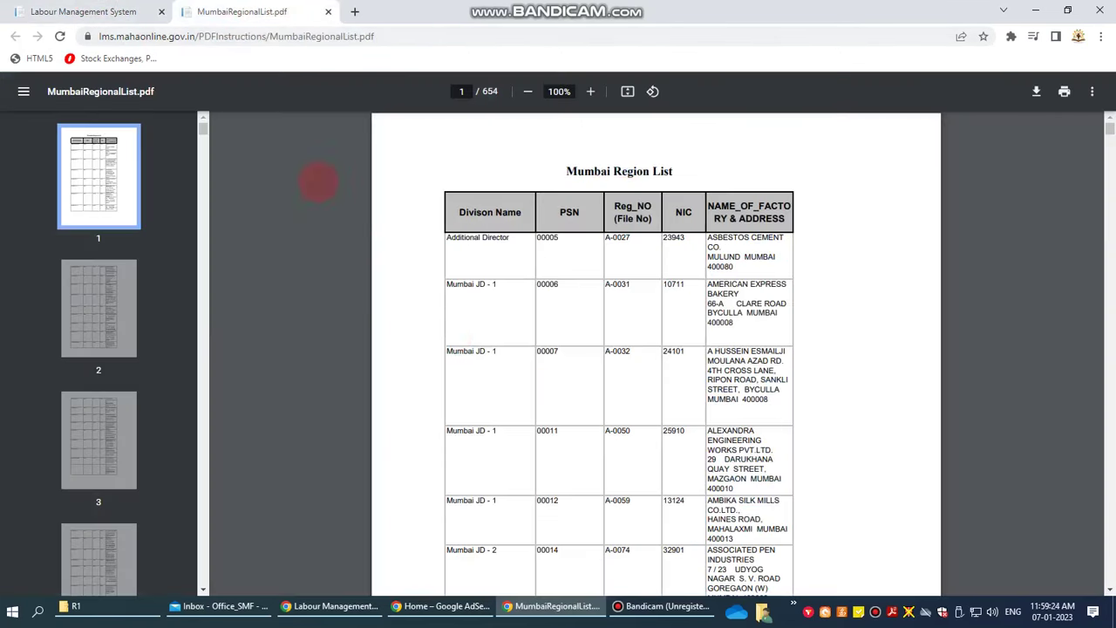
pyautogui.click(237, 11)
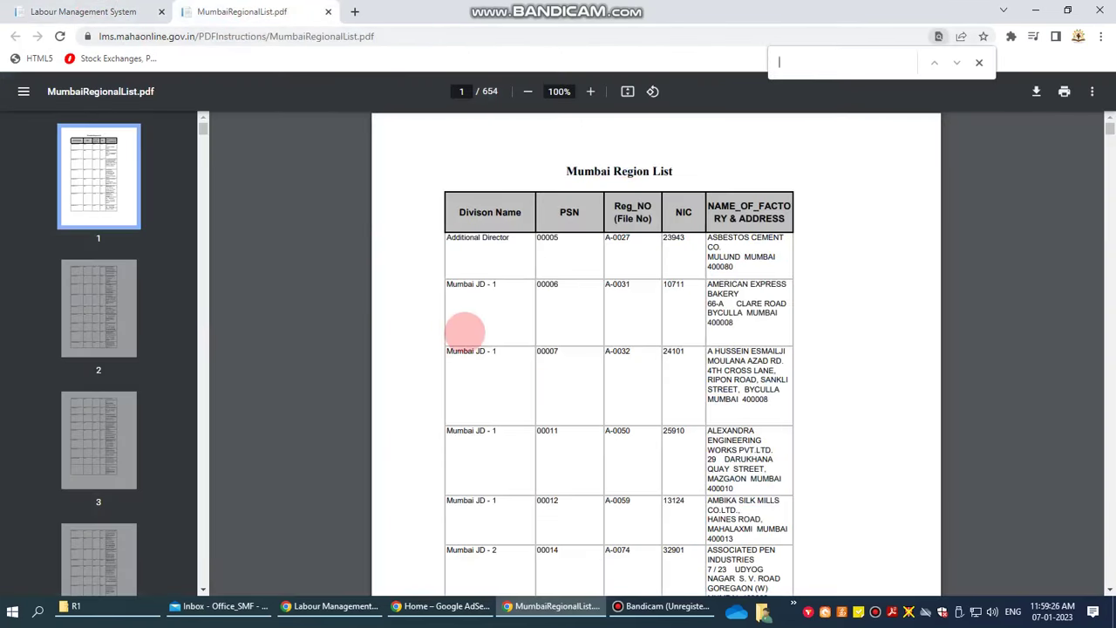
pyautogui.hotkey('ctrl', 'f')
pyautogui.write('06022')
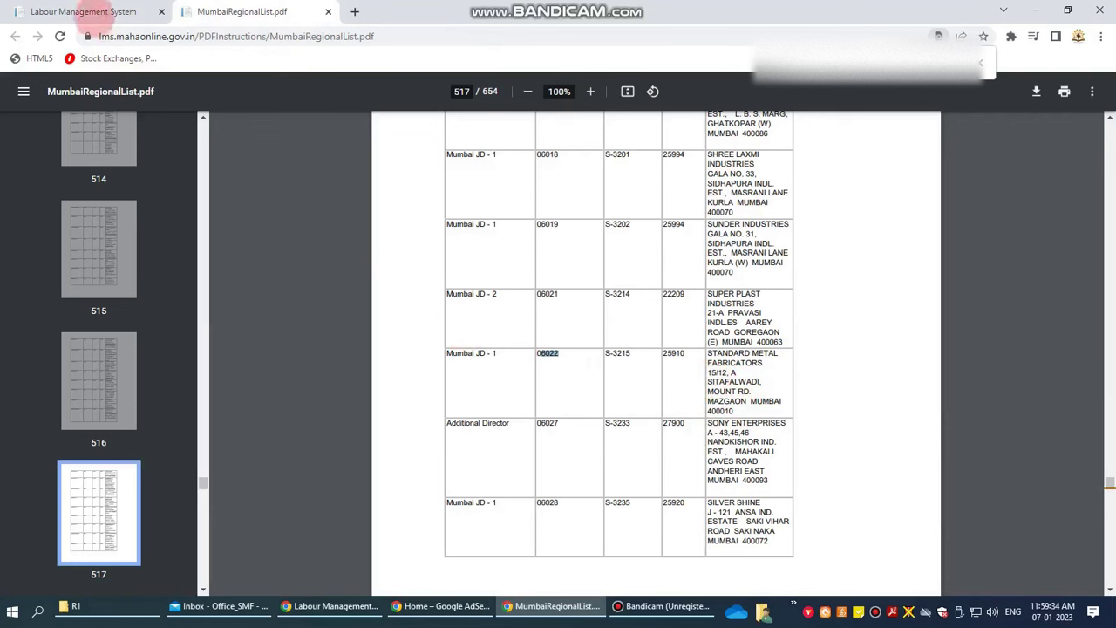
# Look up the matching PSN entry in the regional list and enter its file number as the factory's registration number in the form.
pyautogui.click(87, 11)
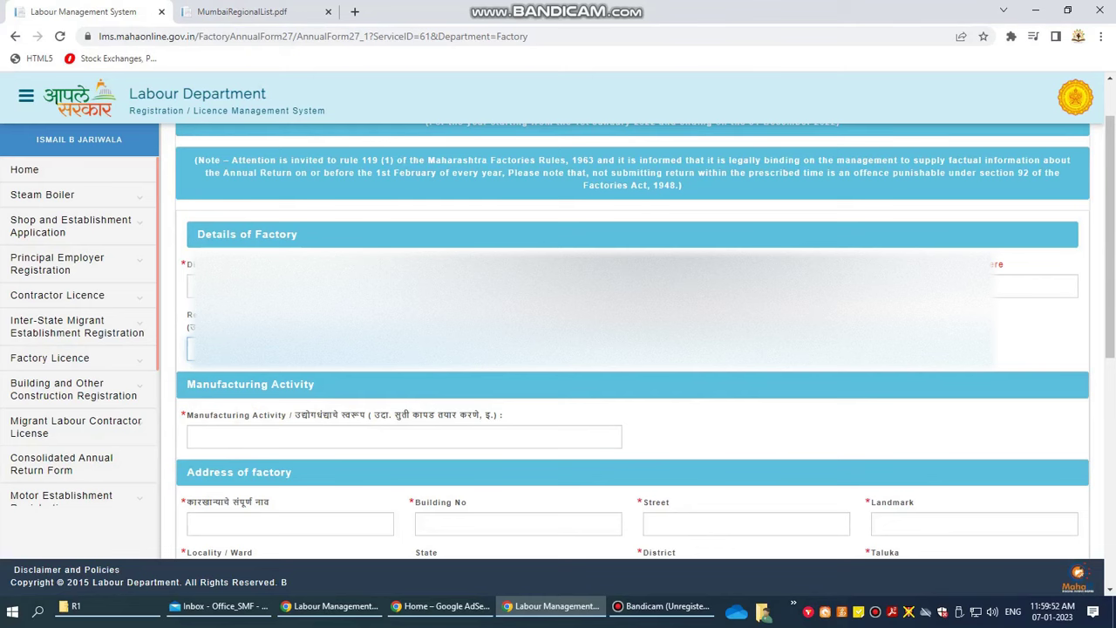
pyautogui.click(262, 11)
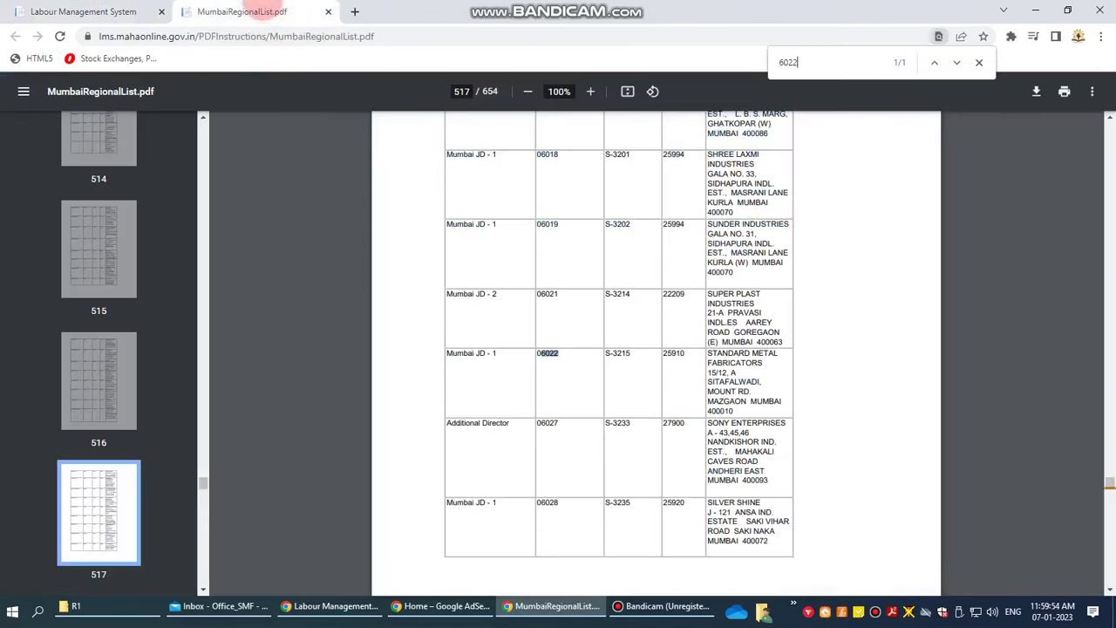
pyautogui.scroll(5, 556, 364)
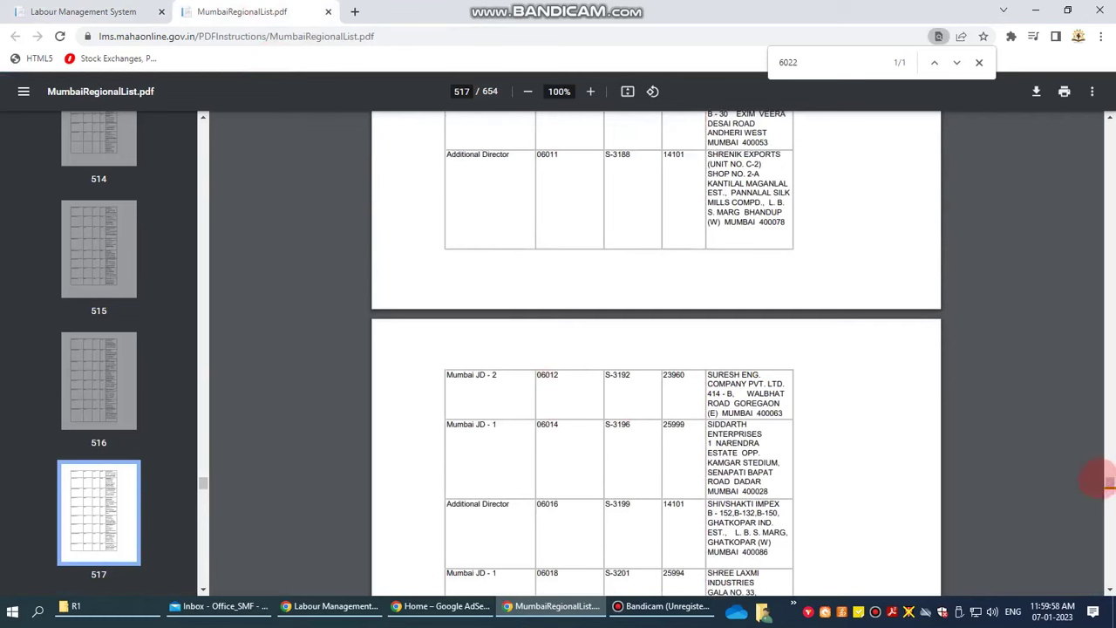
pyautogui.moveTo(1109, 482); pyautogui.dragTo(1106, 43)
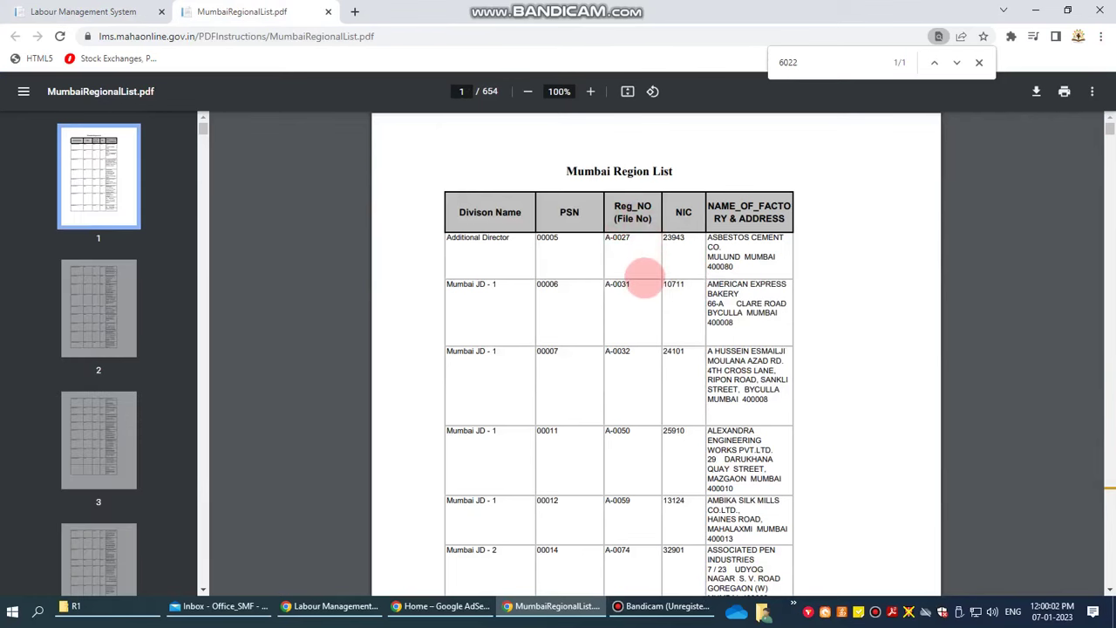
pyautogui.scroll(-15, 644, 288)
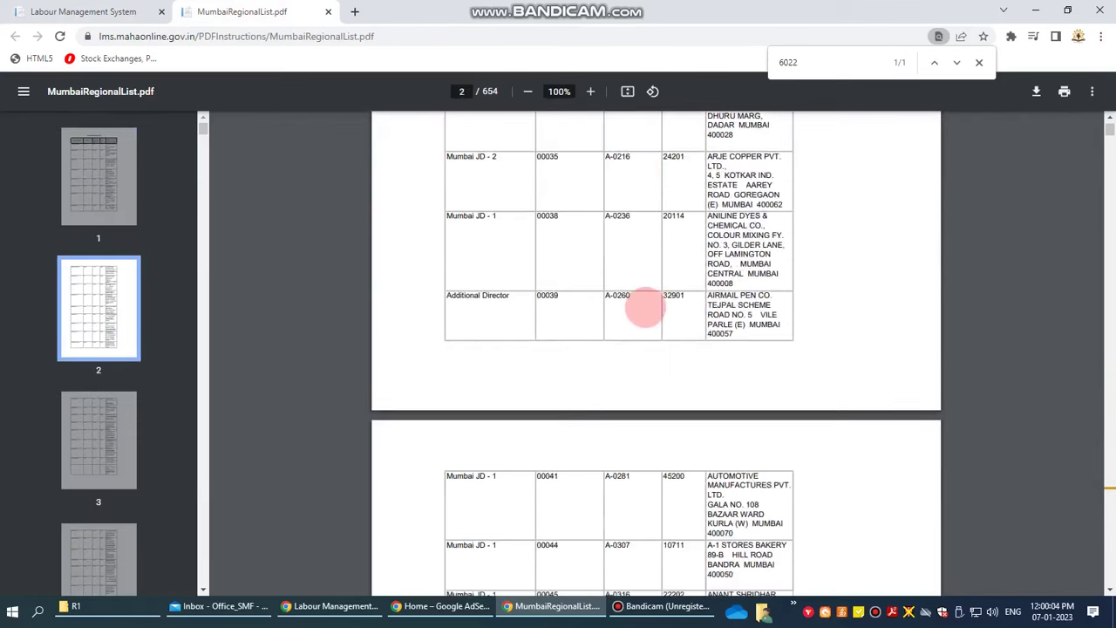
pyautogui.scroll(-20, 643, 307)
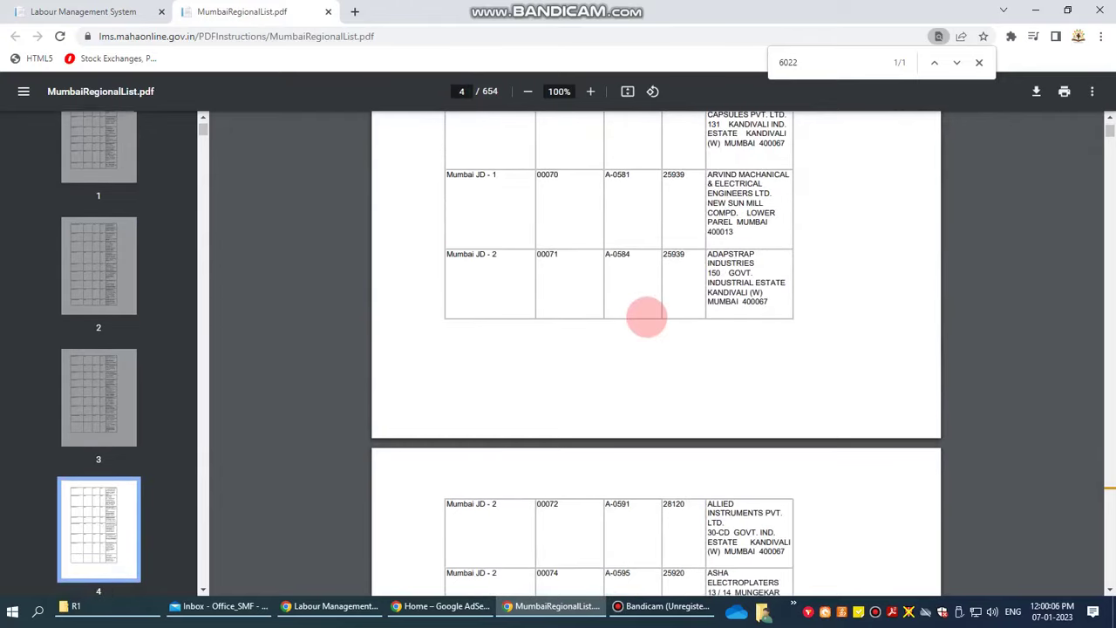
pyautogui.scroll(20, 646, 315)
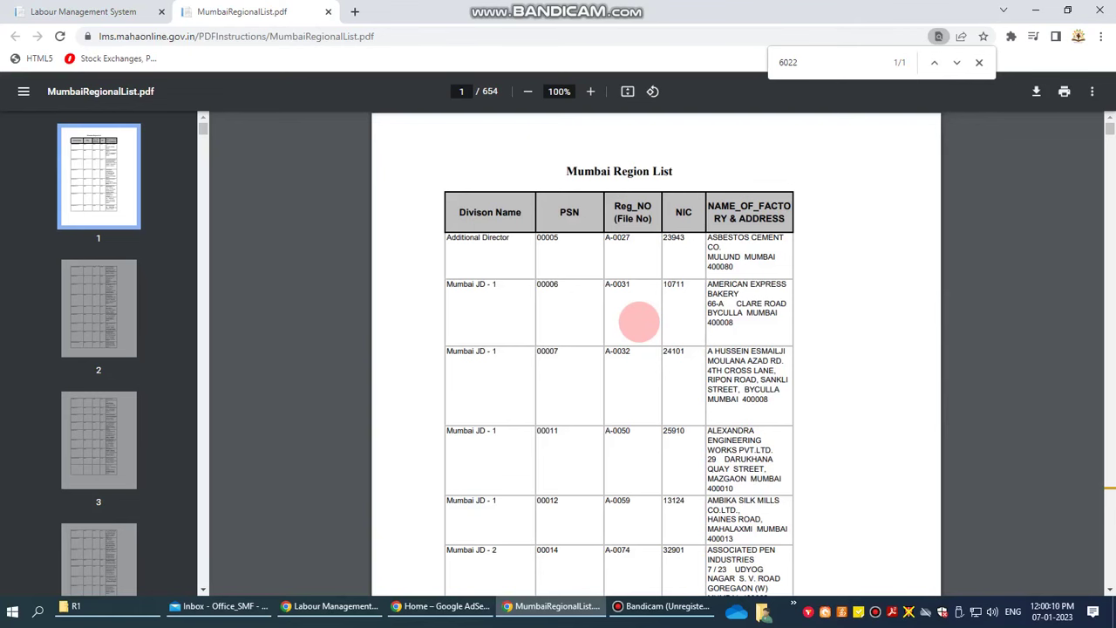
pyautogui.click(957, 62)
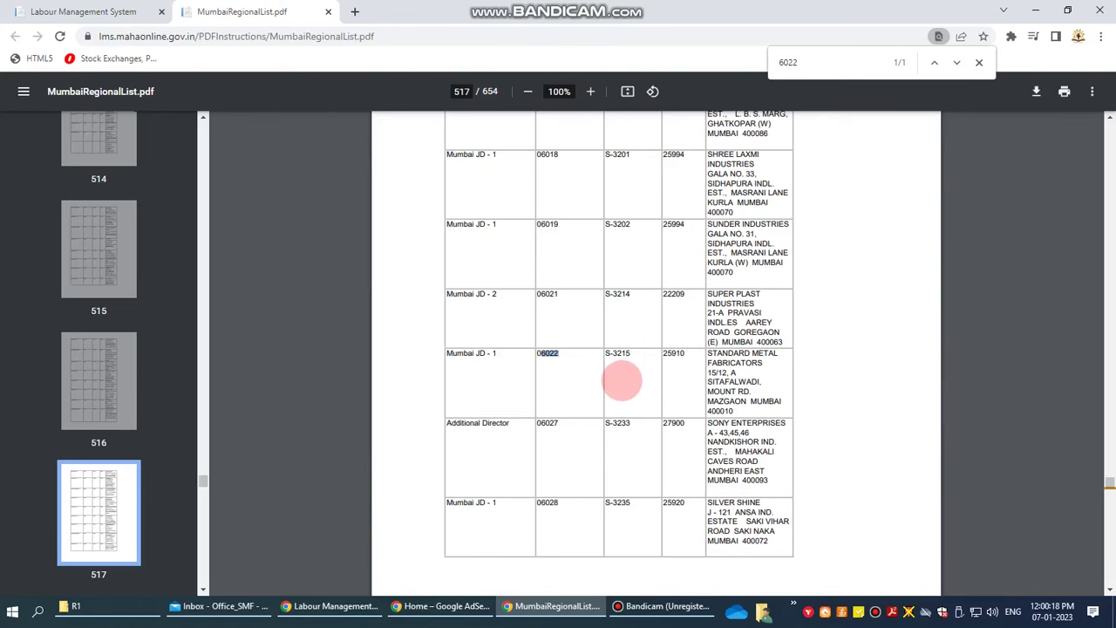
pyautogui.click(95, 11)
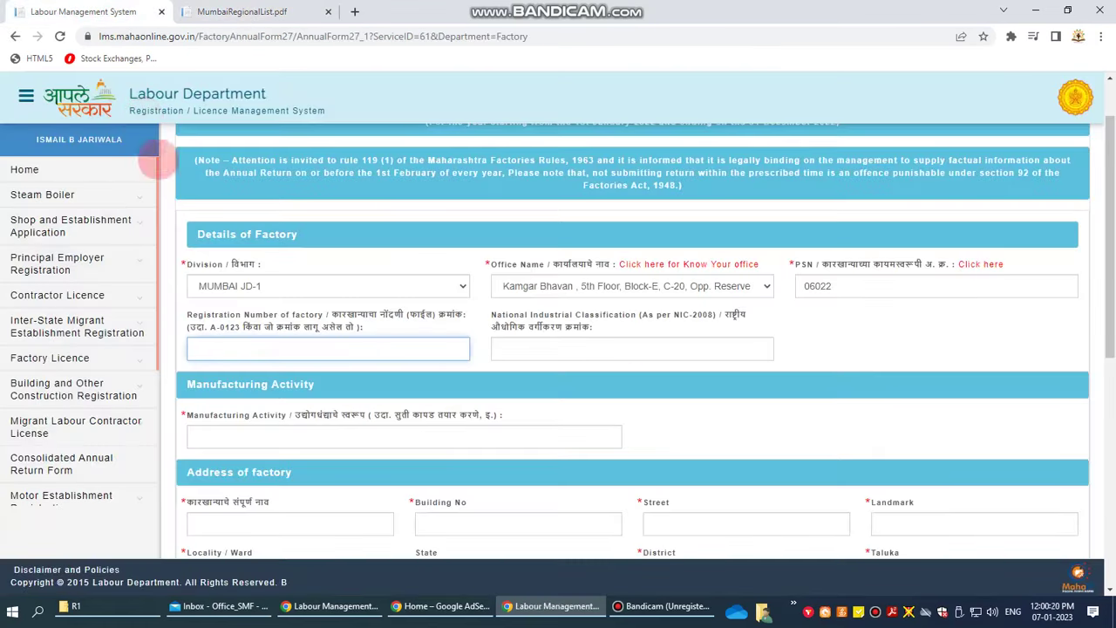
pyautogui.click(229, 347)
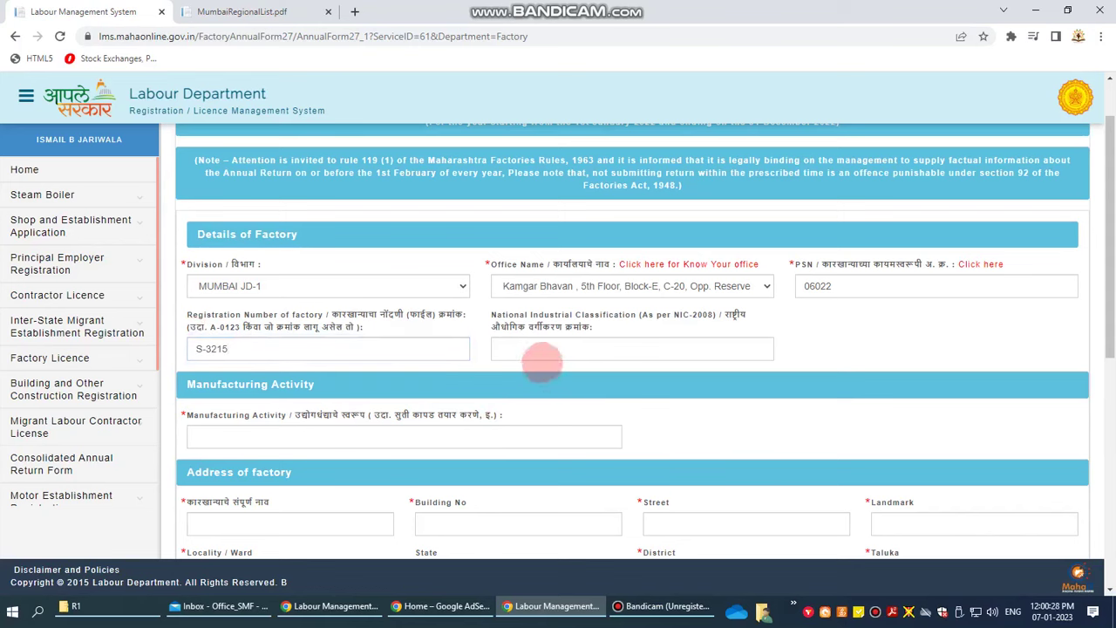
# Look up the factory's National Industrial Classification code in the Mumbai regional list and return to the annual return form.
pyautogui.click(270, 12)
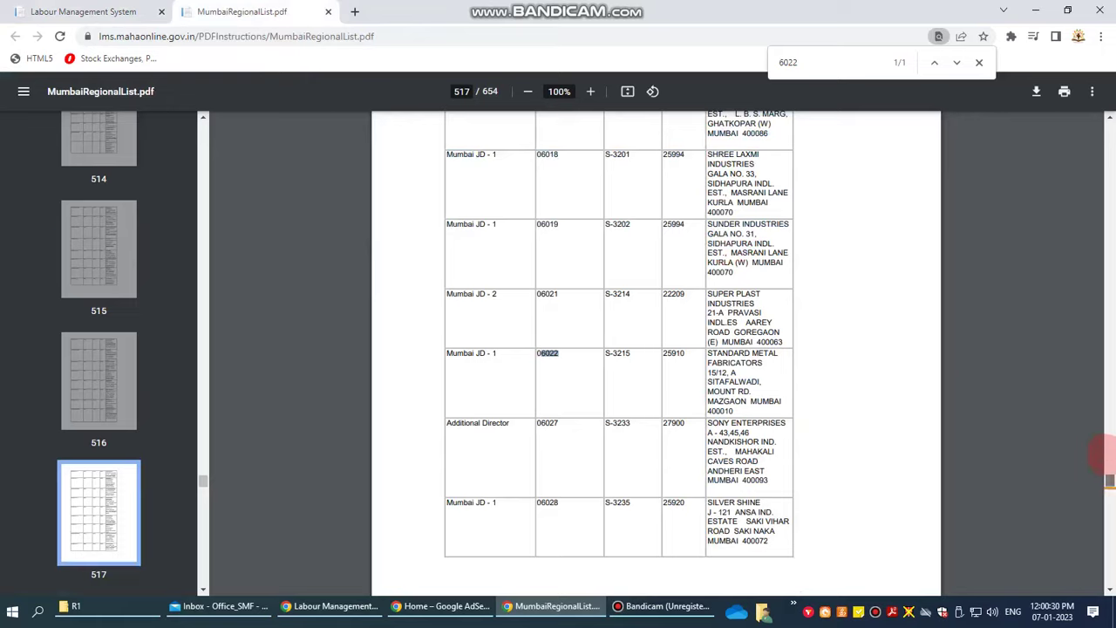
pyautogui.moveTo(1109, 447); pyautogui.dragTo(1113, 262)
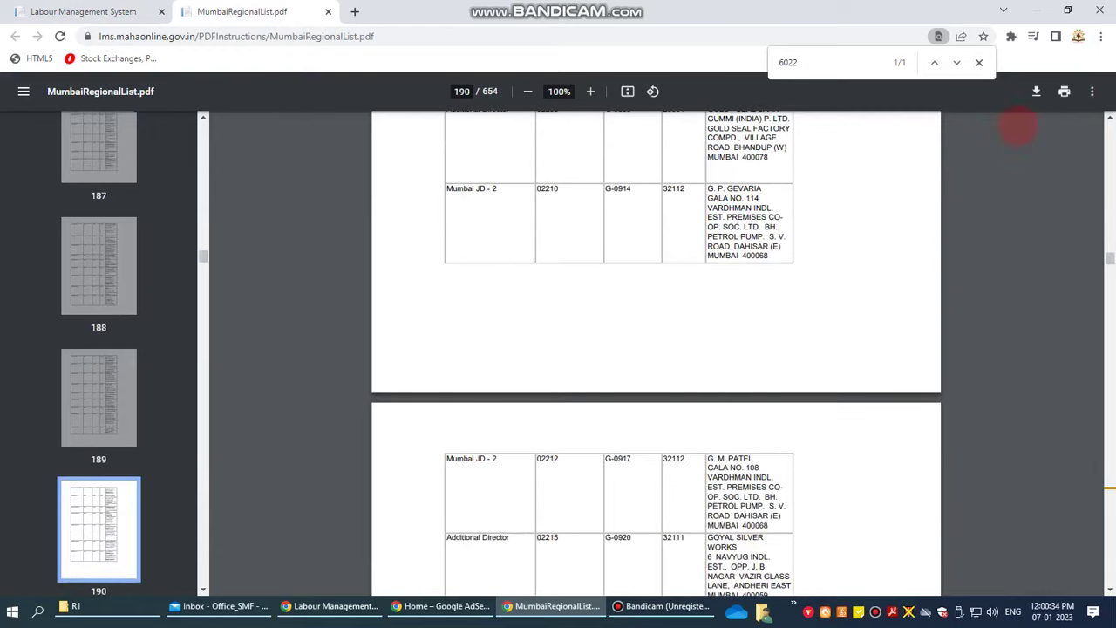
pyautogui.click(956, 62)
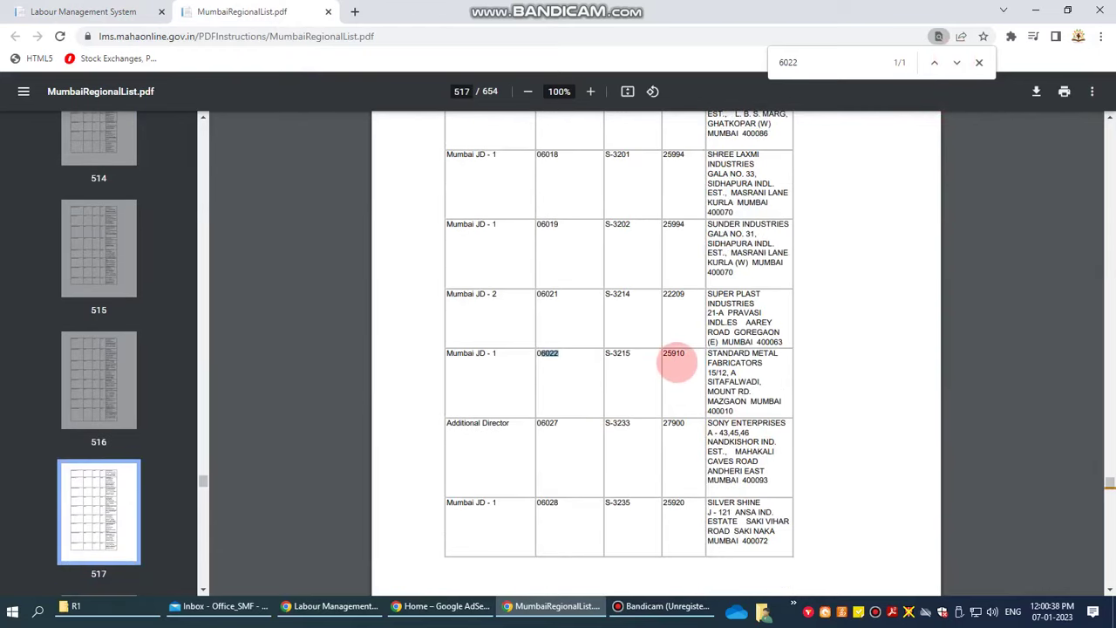
pyautogui.click(83, 12)
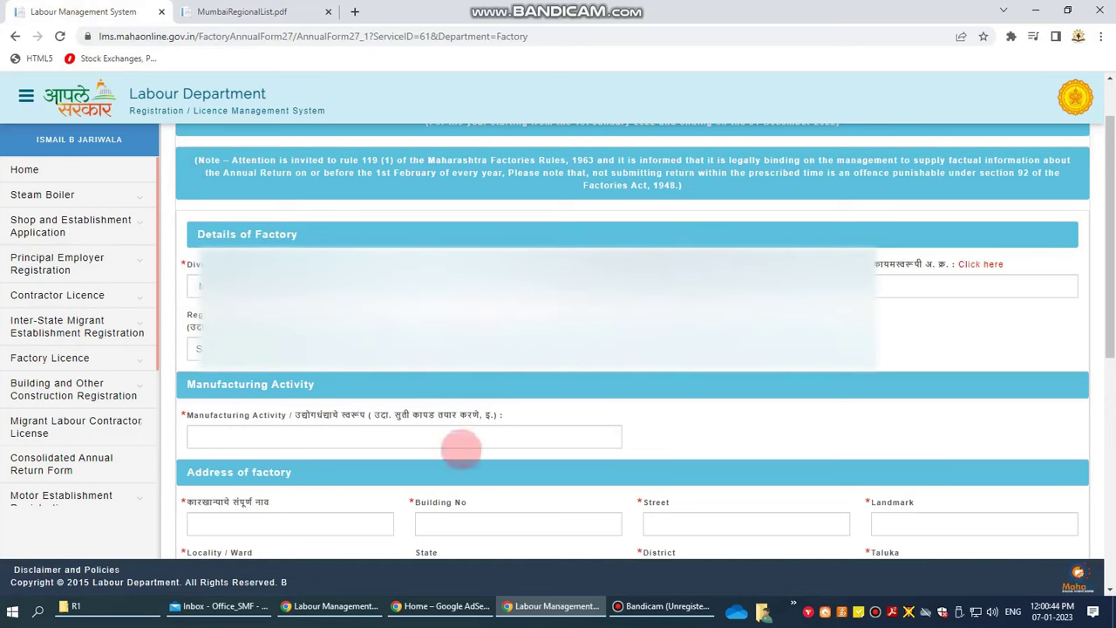
# Enter Tin and Metal Container as the manufacturing activity and fill in the factory name STANDARD METAL FABRICATORS with its address details.
pyautogui.scroll(-1, 245, 452)
pyautogui.click(259, 360)
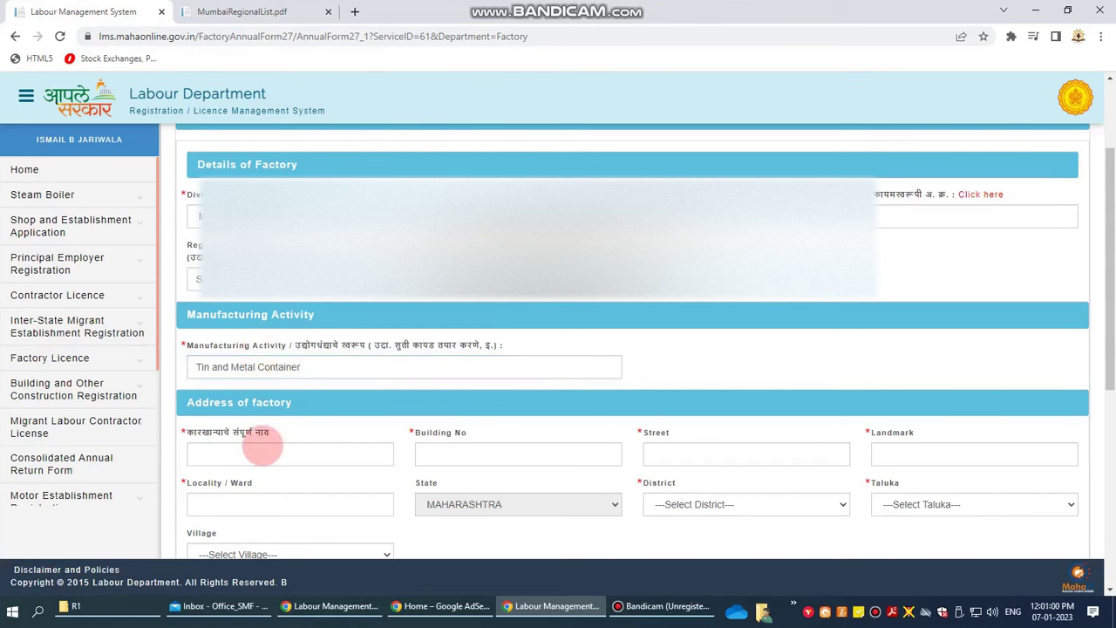
pyautogui.scroll(-1, 261, 444)
pyautogui.click(260, 381)
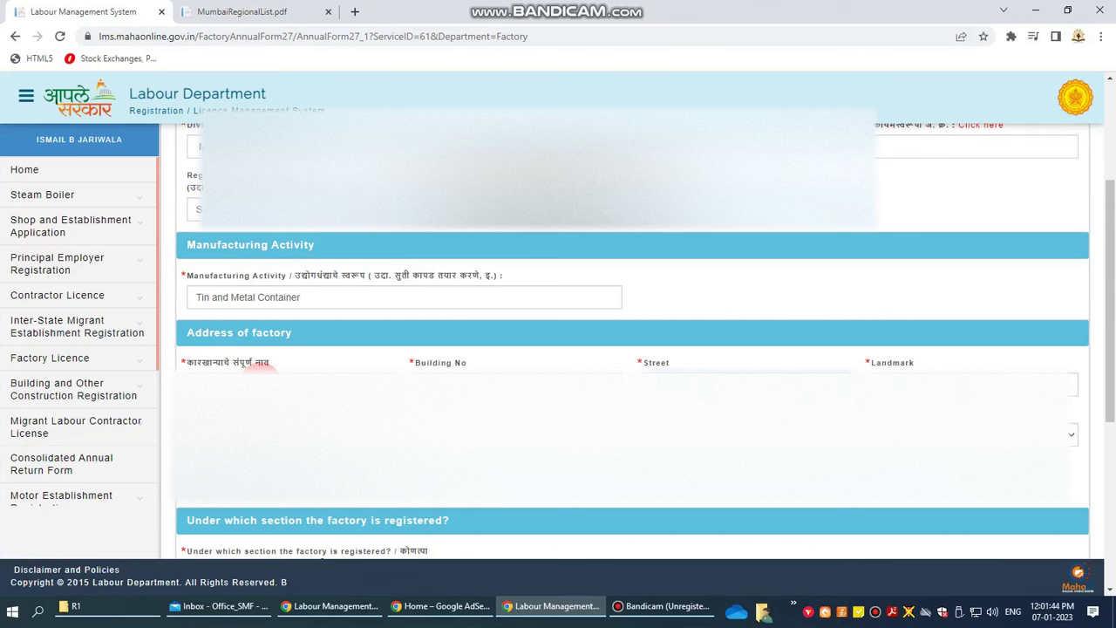
pyautogui.click(1073, 385)
# Set the section under which the factory is registered to 2(m)(i).
pyautogui.scroll(-1, 406, 398)
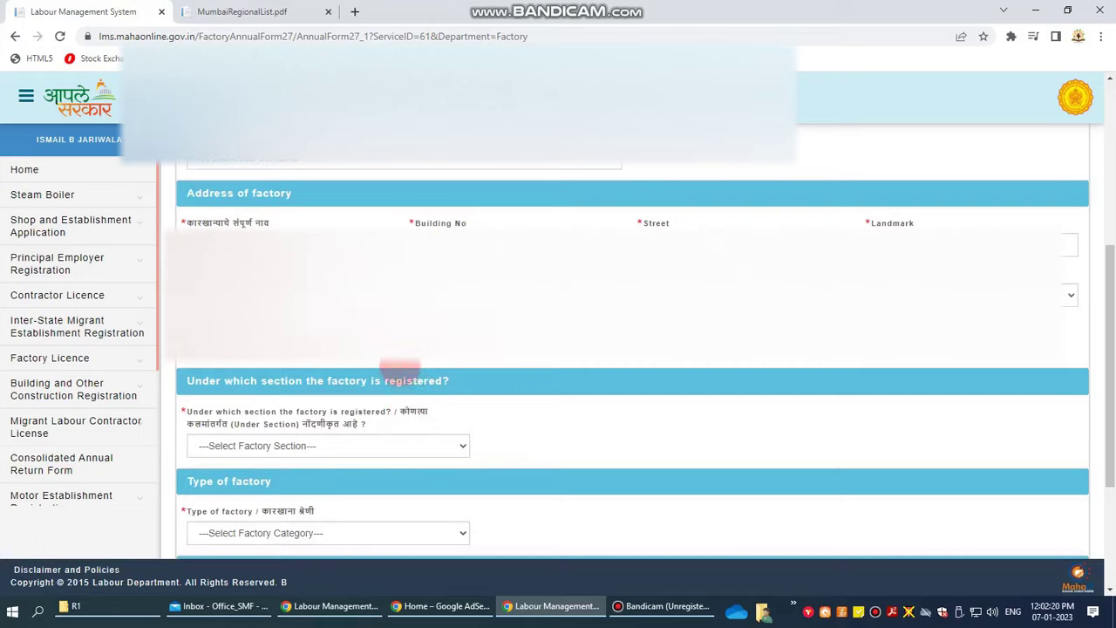
pyautogui.scroll(-1, 349, 383)
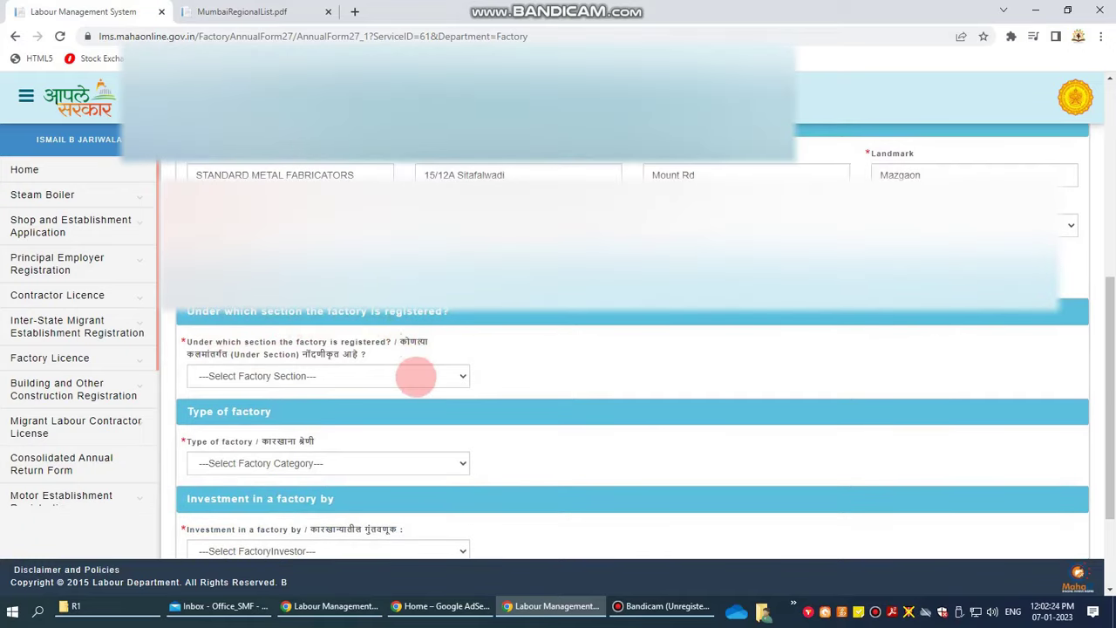
pyautogui.click(416, 376)
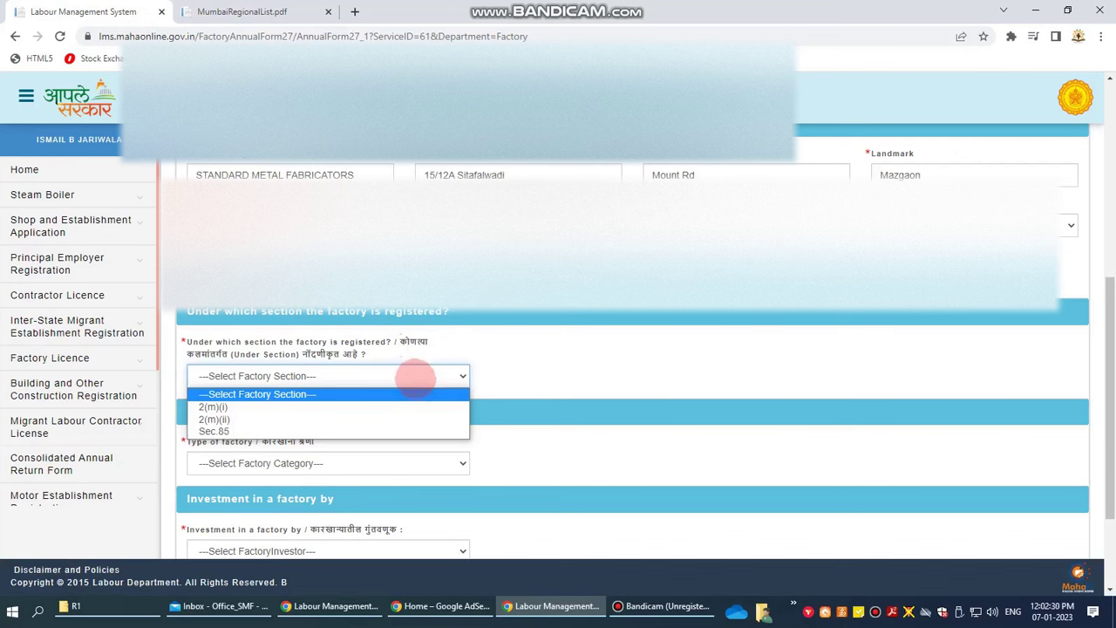
pyautogui.click(398, 407)
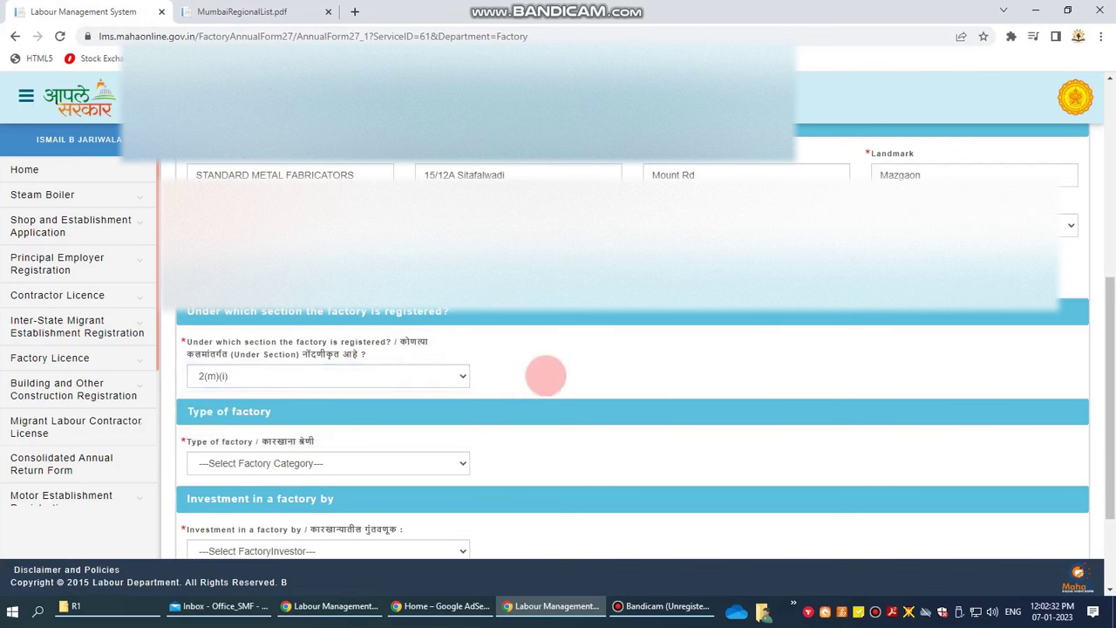
# Set the type of factory to Private and its private sector category to Sole proprietorship.
pyautogui.scroll(-3, 533, 382)
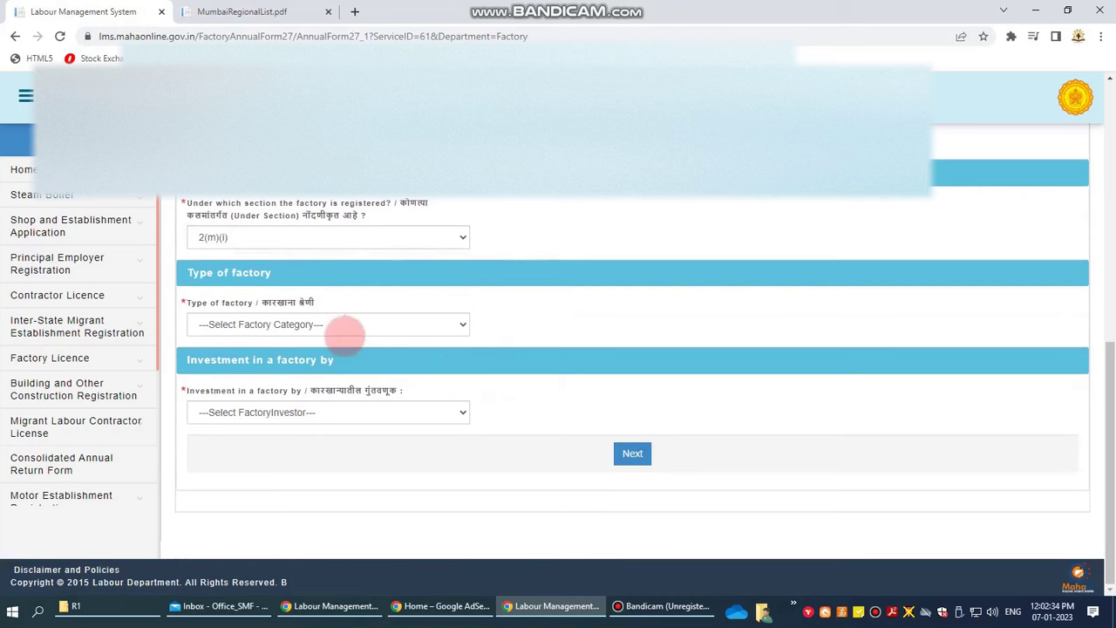
pyautogui.click(347, 324)
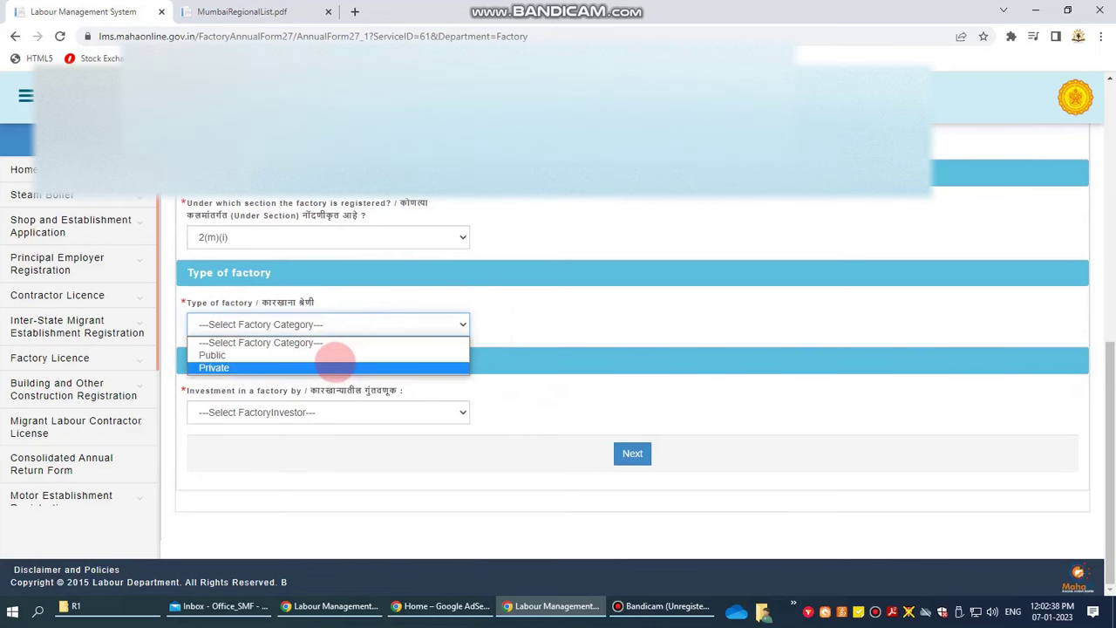
pyautogui.click(335, 367)
pyautogui.click(574, 325)
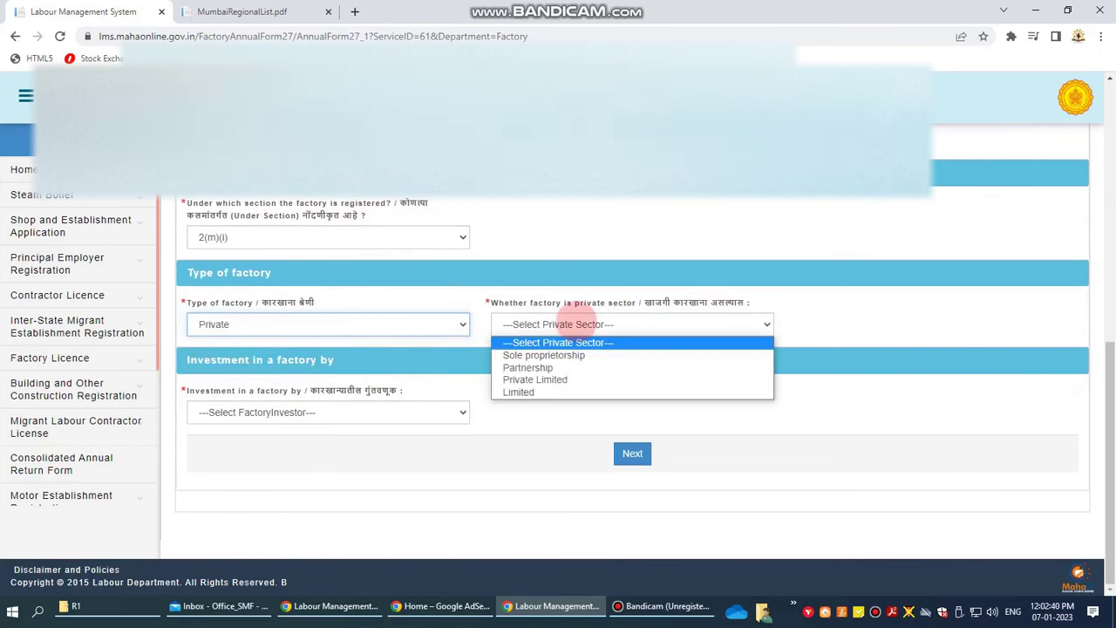
pyautogui.click(558, 356)
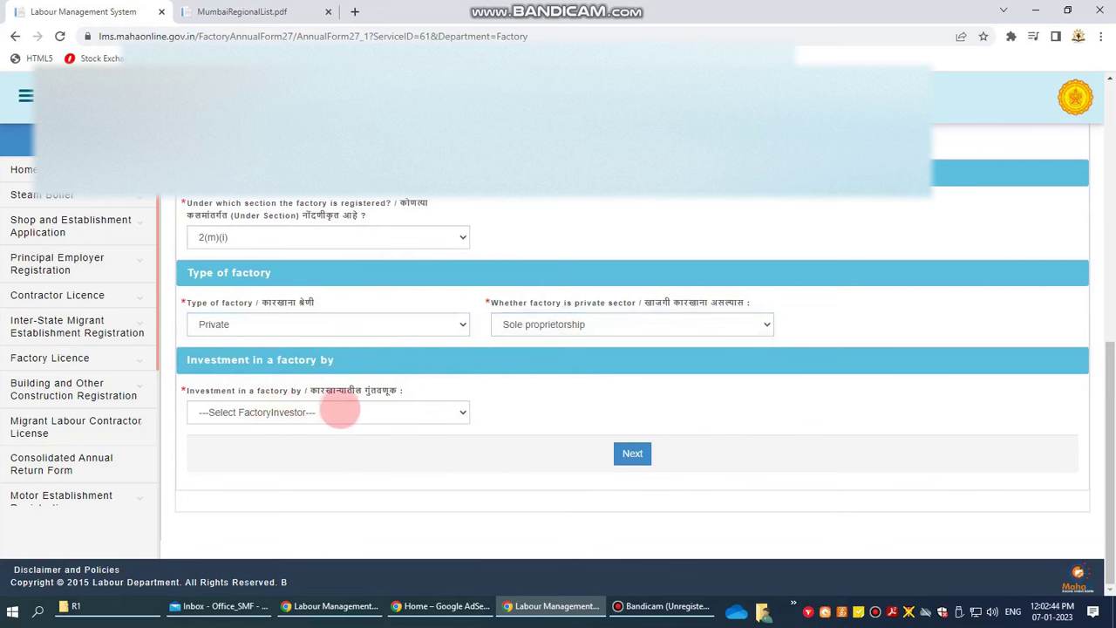
# Set the investment in the factory to National or Indian and dismiss the mail notification.
pyautogui.click(371, 413)
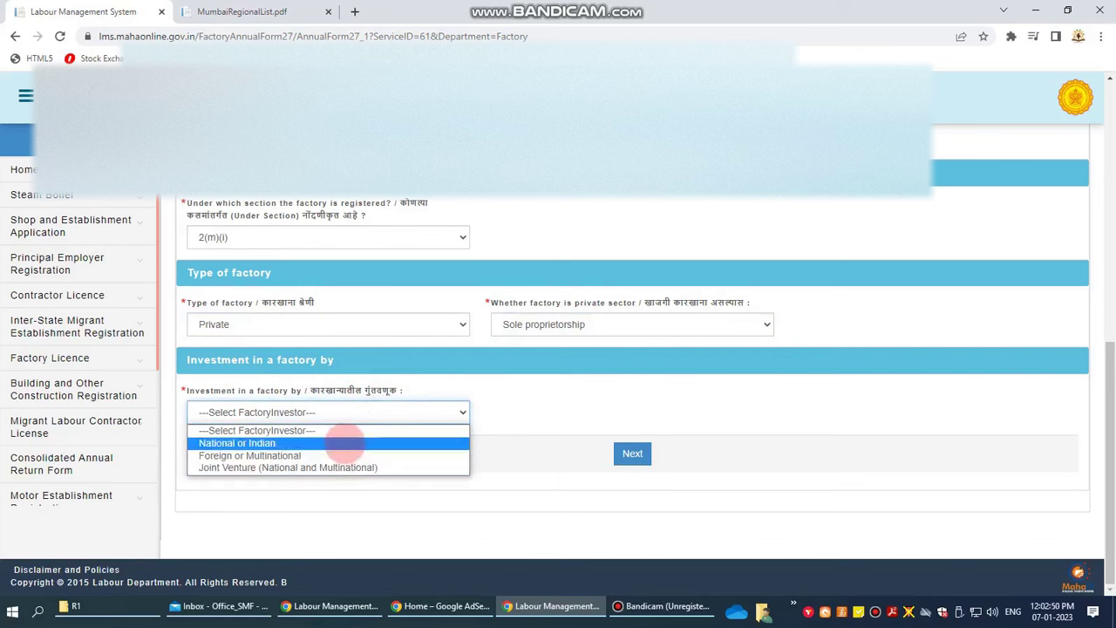
pyautogui.click(345, 444)
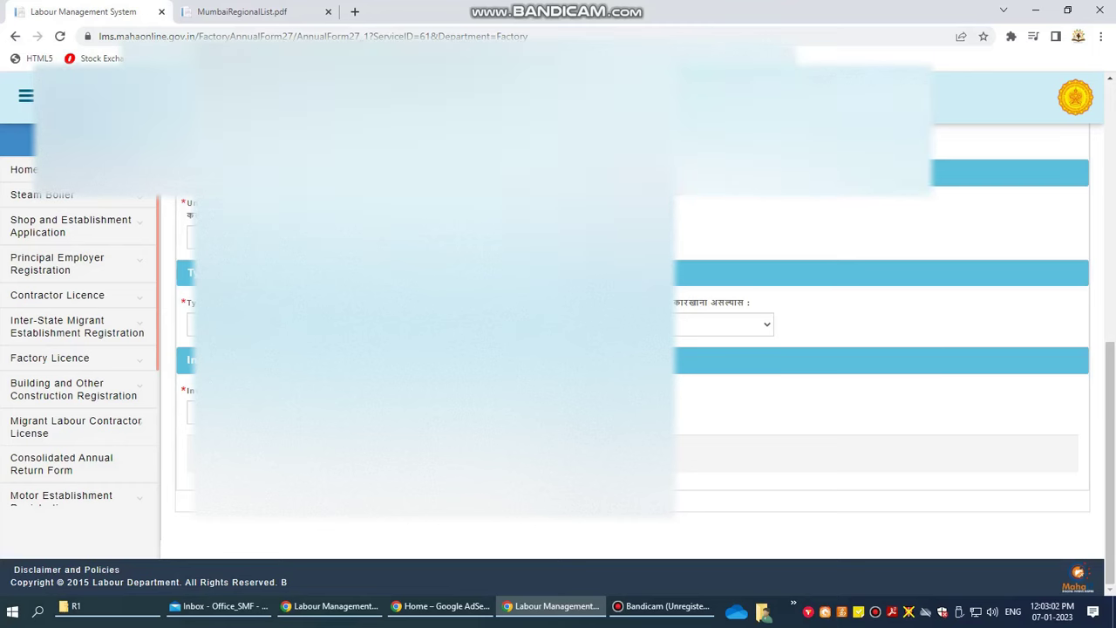
pyautogui.scroll(5, 915, 328)
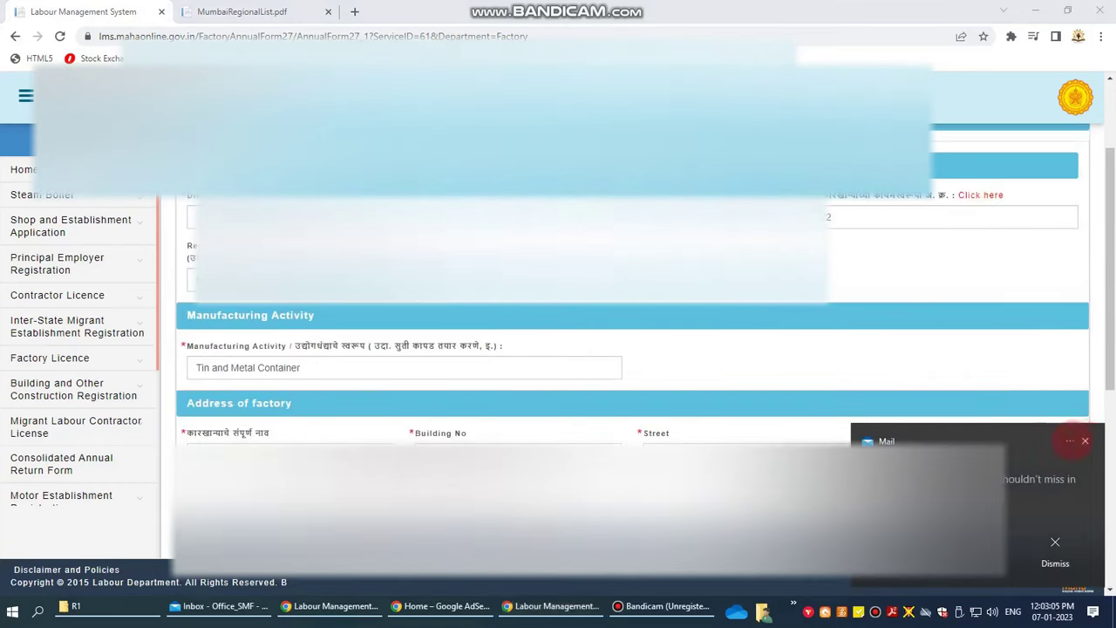
pyautogui.click(1084, 440)
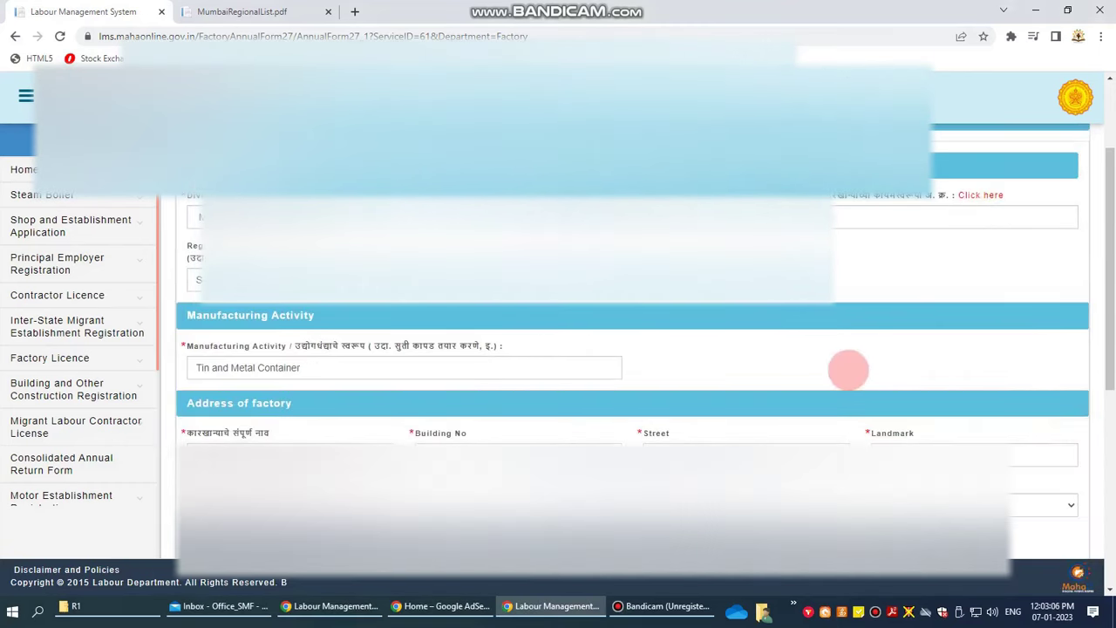